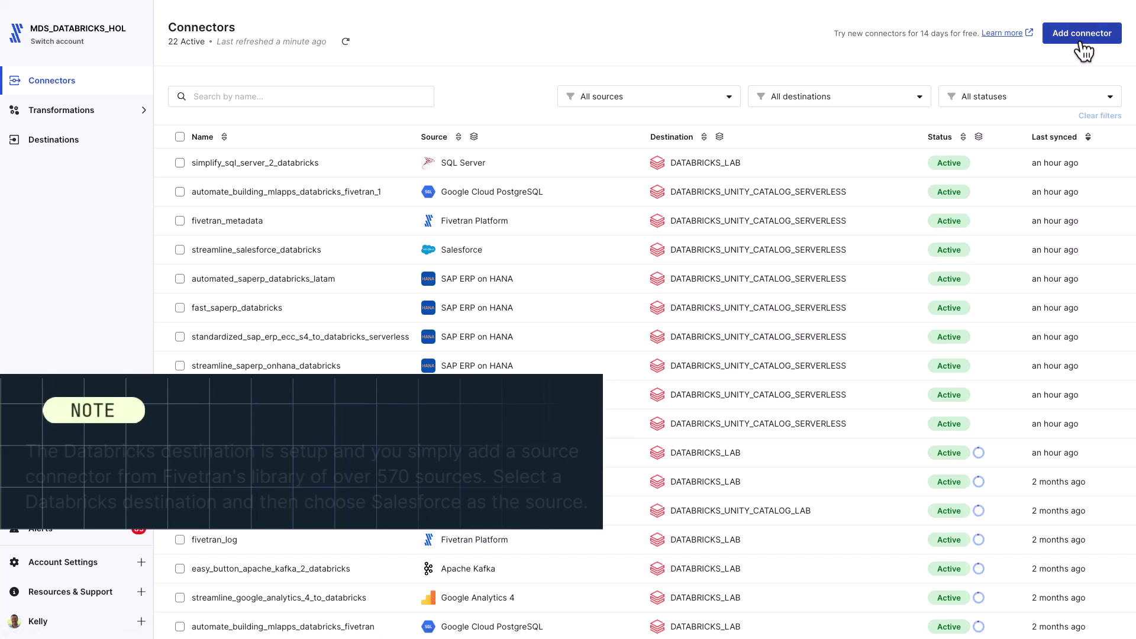
Start adding a connector and choose DATABRICKS_UNITY_CATALOG_SERVERLESS as its destination.
{"action": "left_click", "coordinate": [1088, 41]}
{"action": "mouse_move", "coordinate": [651, 230]}
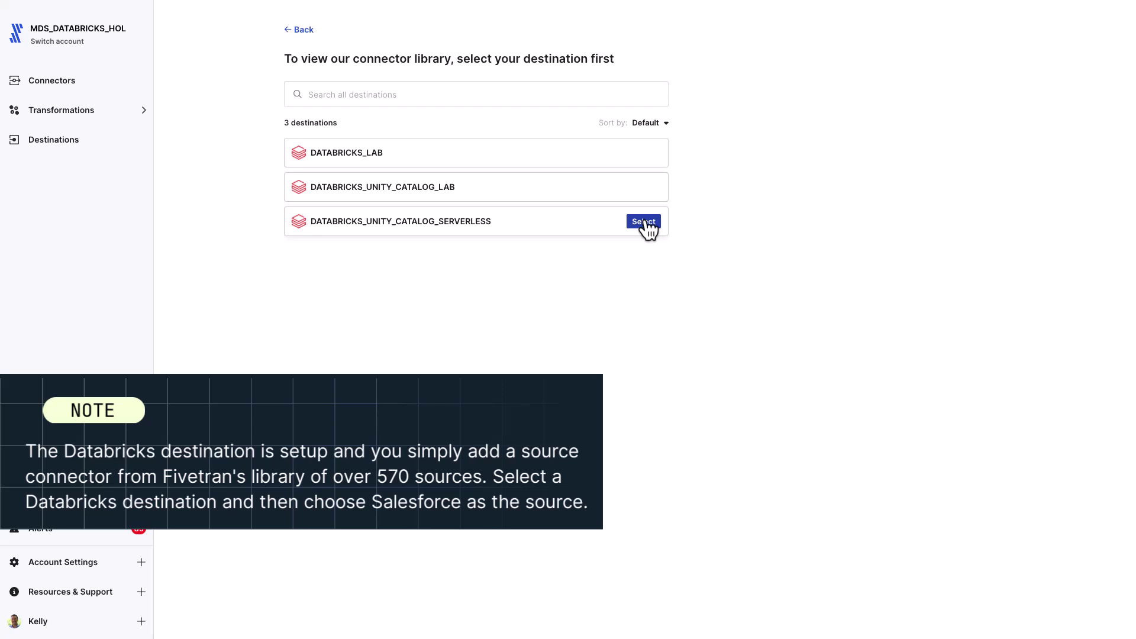
{"action": "left_click", "coordinate": [645, 223]}
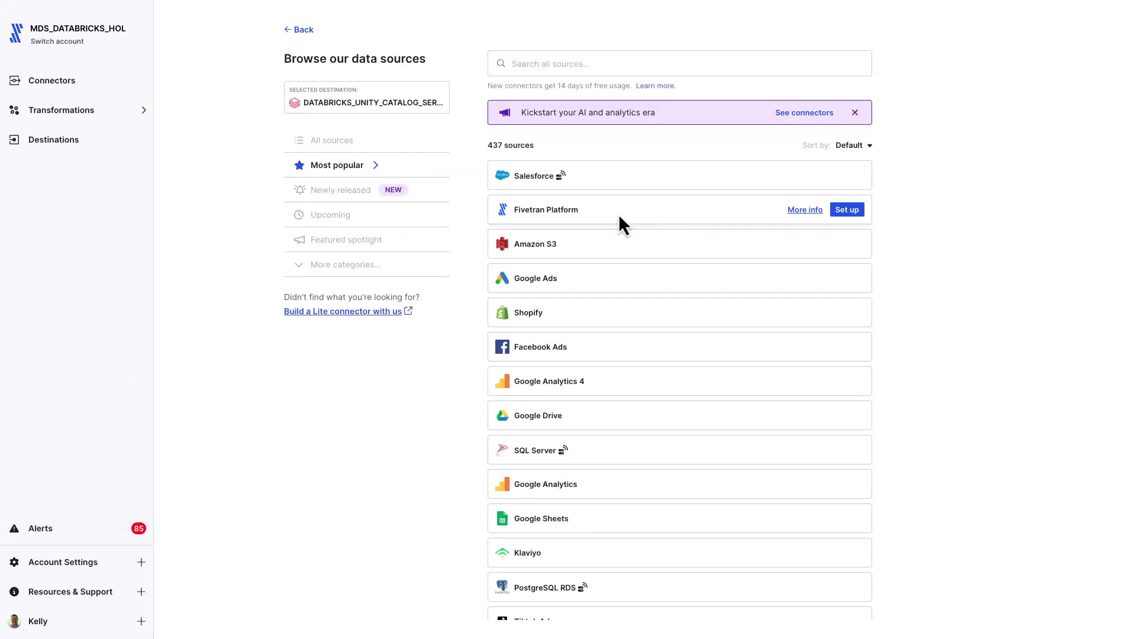
Browse all the data sources, return to the most popular ones and begin setting up Salesforce.
{"action": "left_click", "coordinate": [325, 143]}
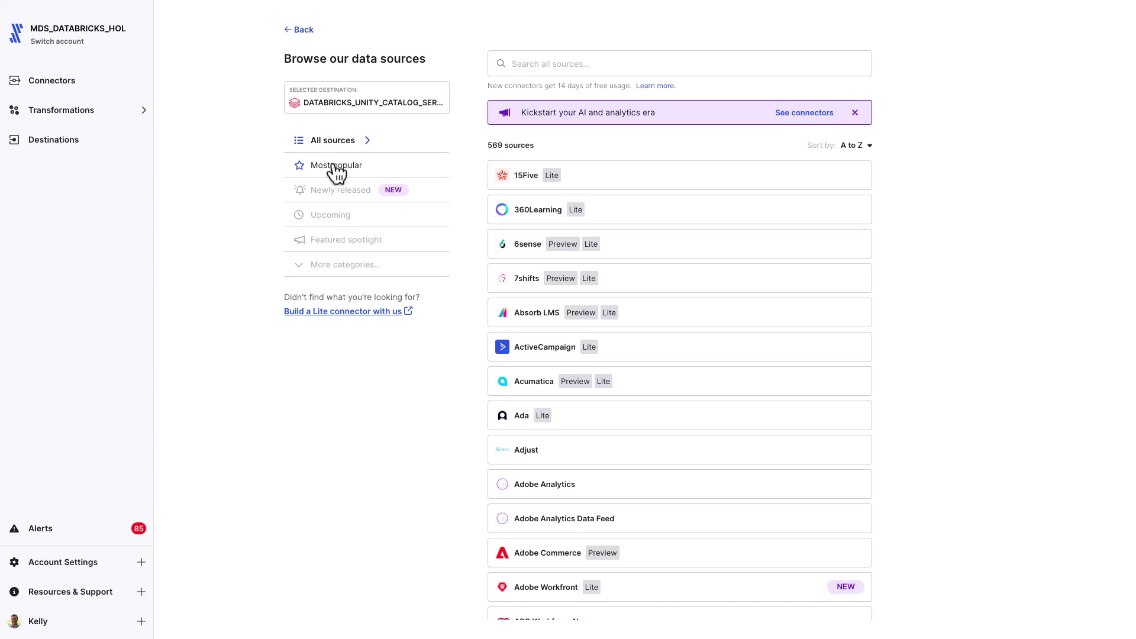
{"action": "left_click", "coordinate": [335, 168]}
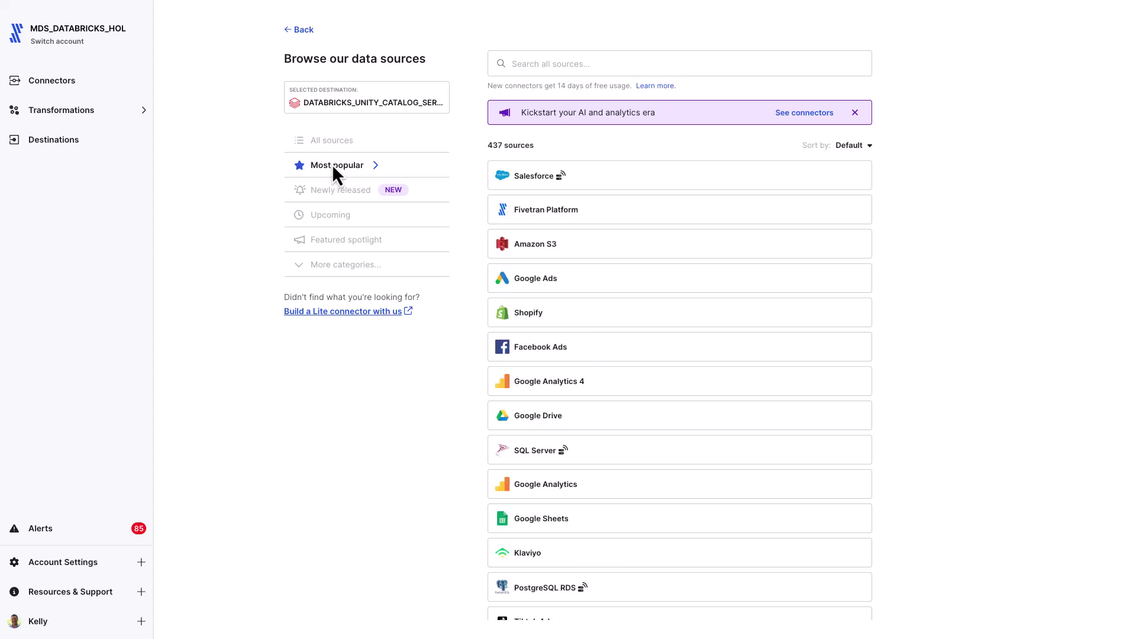
{"action": "mouse_move", "coordinate": [627, 177]}
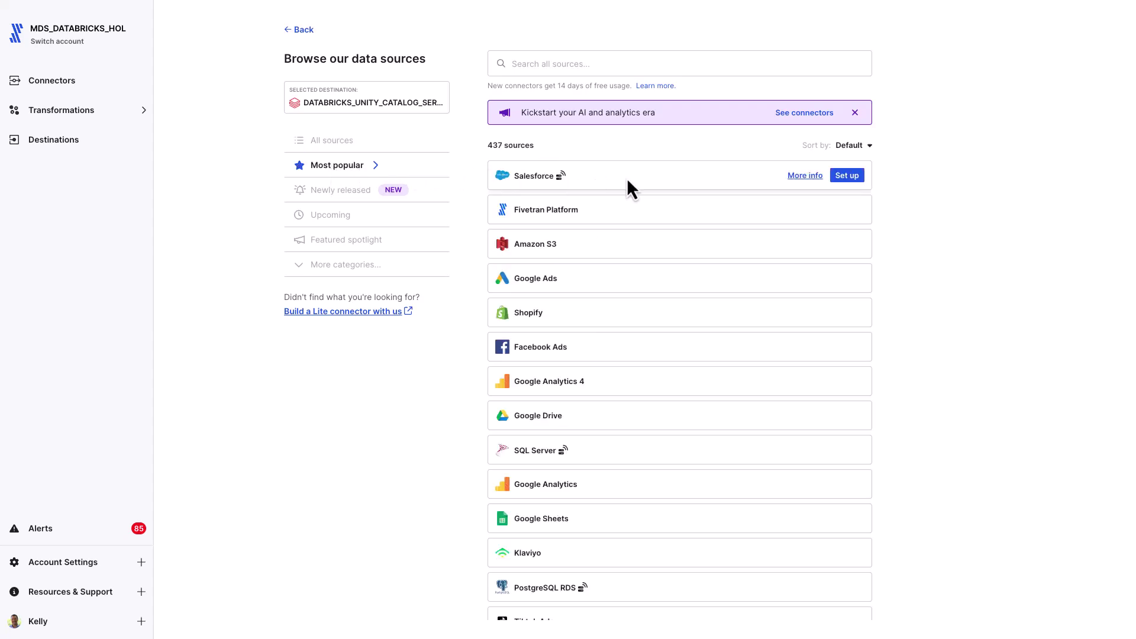
{"action": "left_click", "coordinate": [850, 178]}
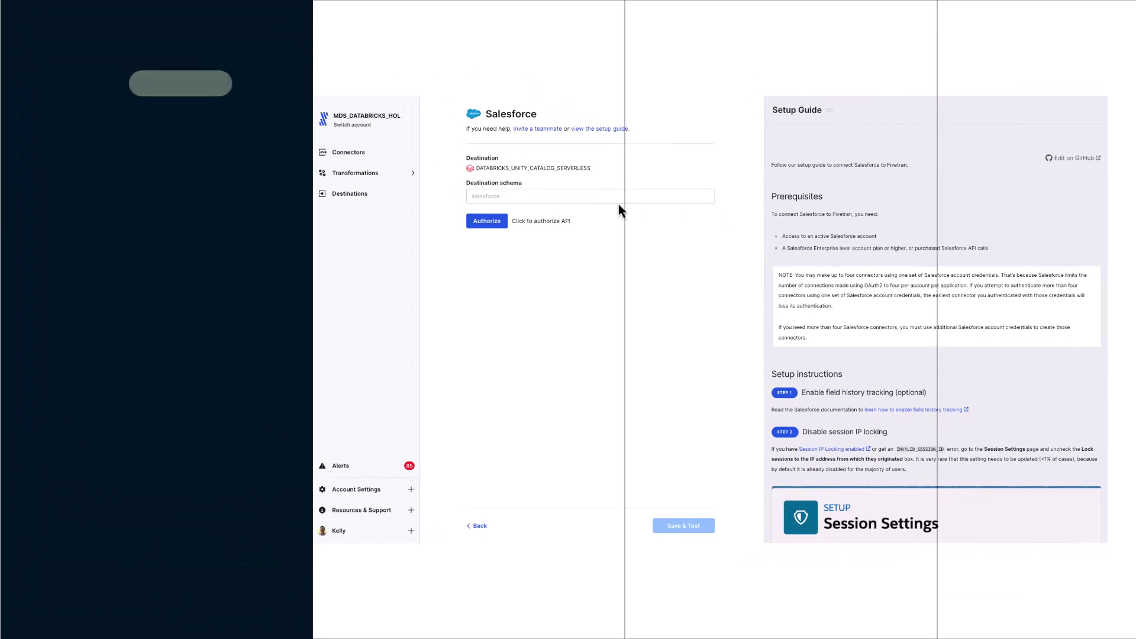
Name the destination schema quickstart_salesforce_databricks and authorize the Salesforce API connection.
{"action": "left_click", "coordinate": [566, 196]}
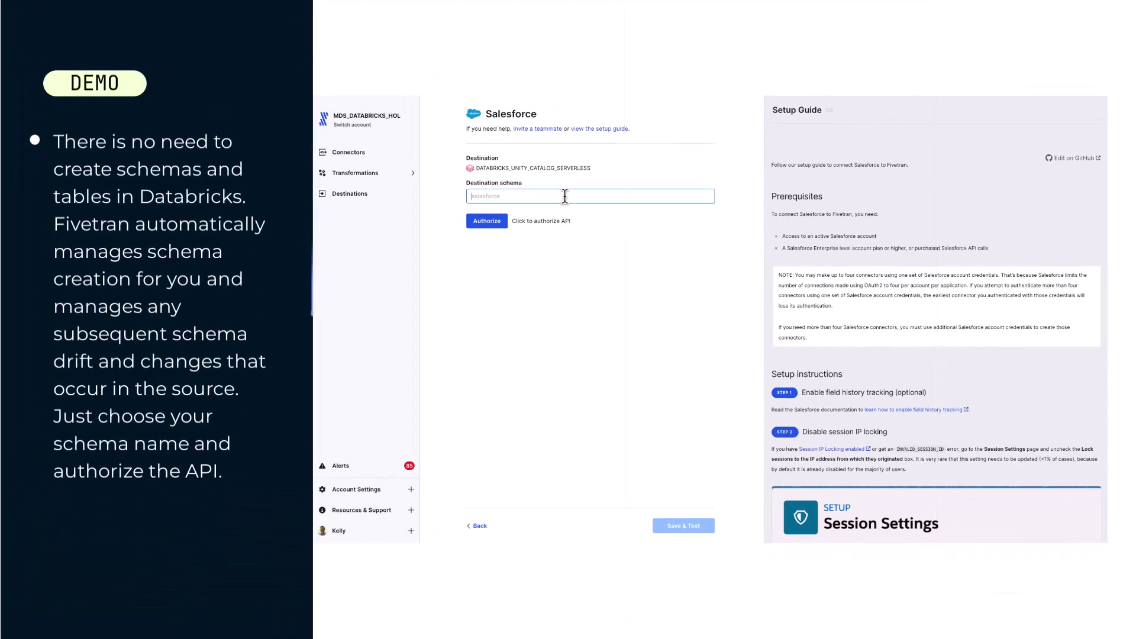
{"action": "type", "text": "qi"}
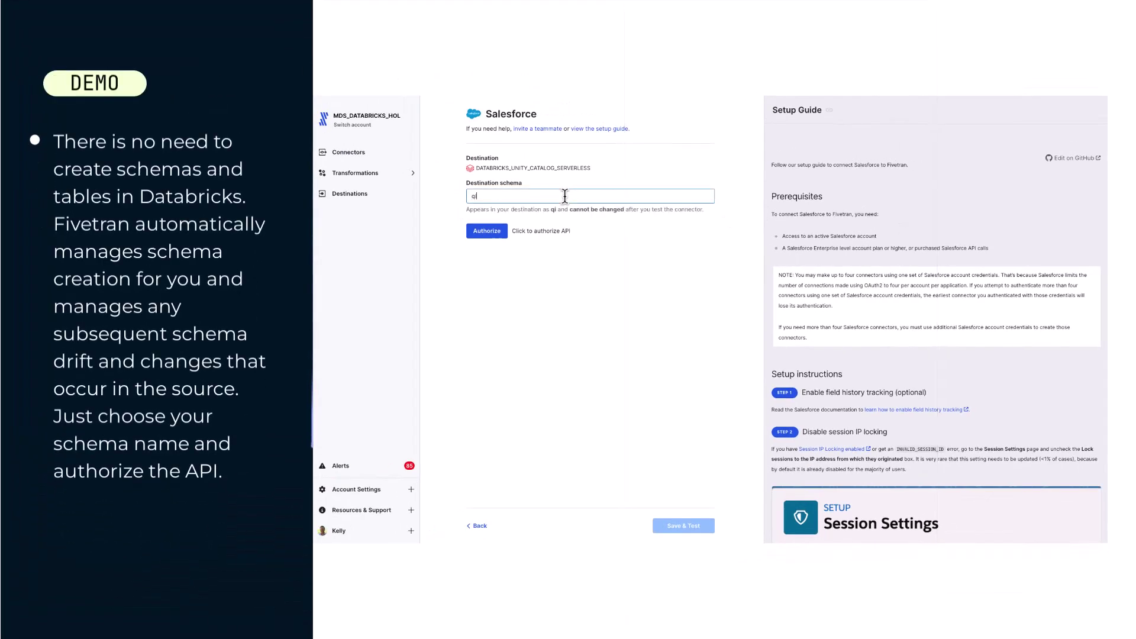
{"action": "type", "text": "ickstart_salesforc"}
{"action": "type", "text": "e_databricks"}
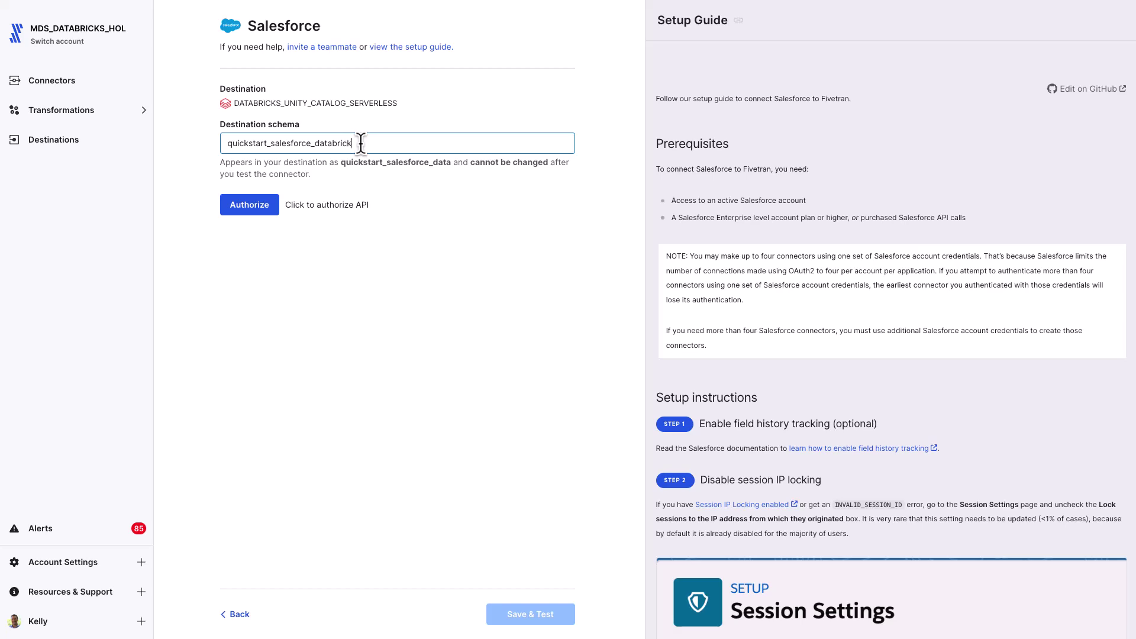
{"action": "left_click", "coordinate": [249, 206]}
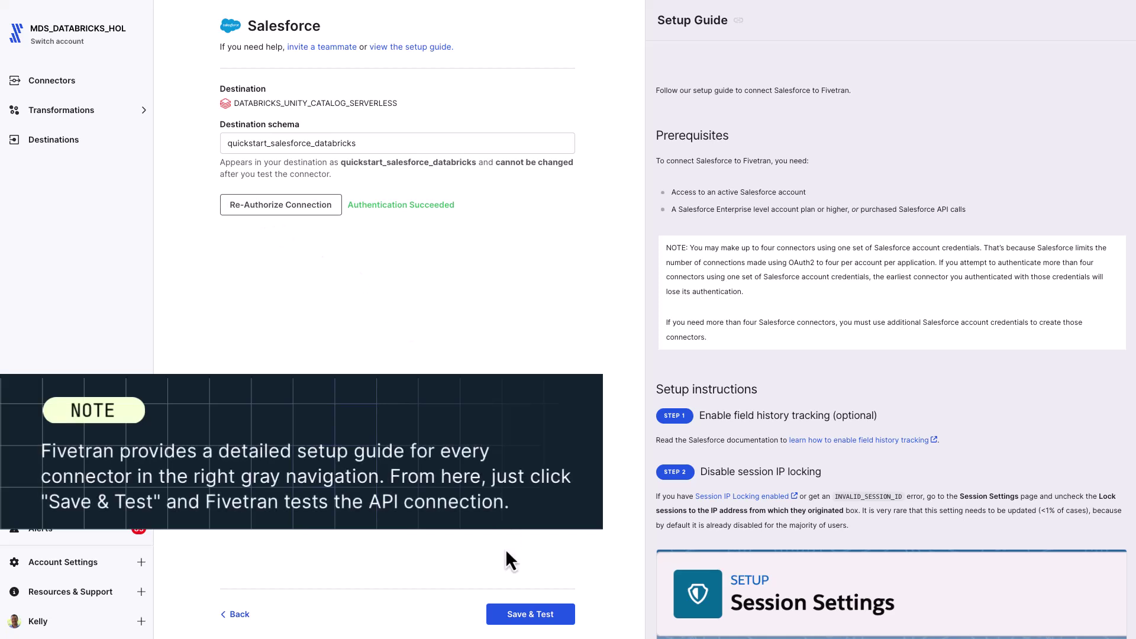
Skim the Salesforce setup guide, save and test the connection, and continue to the data selection.
{"action": "scroll", "coordinate": [794, 548], "scroll_direction": "down", "scroll_amount": 8}
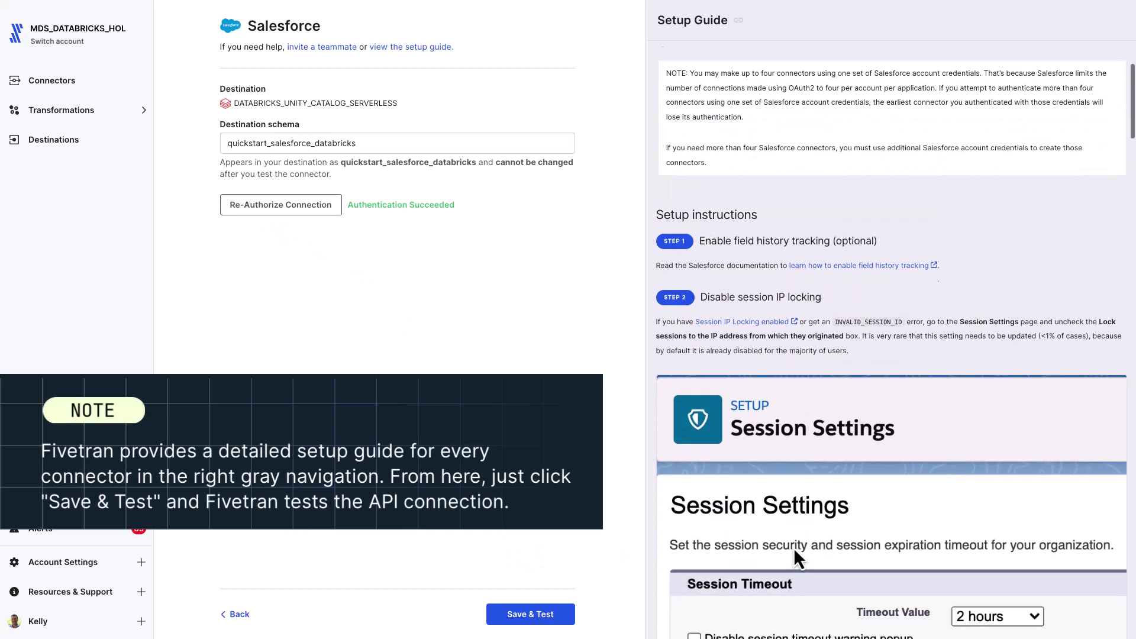
{"action": "scroll", "coordinate": [796, 554], "scroll_direction": "down", "scroll_amount": 6}
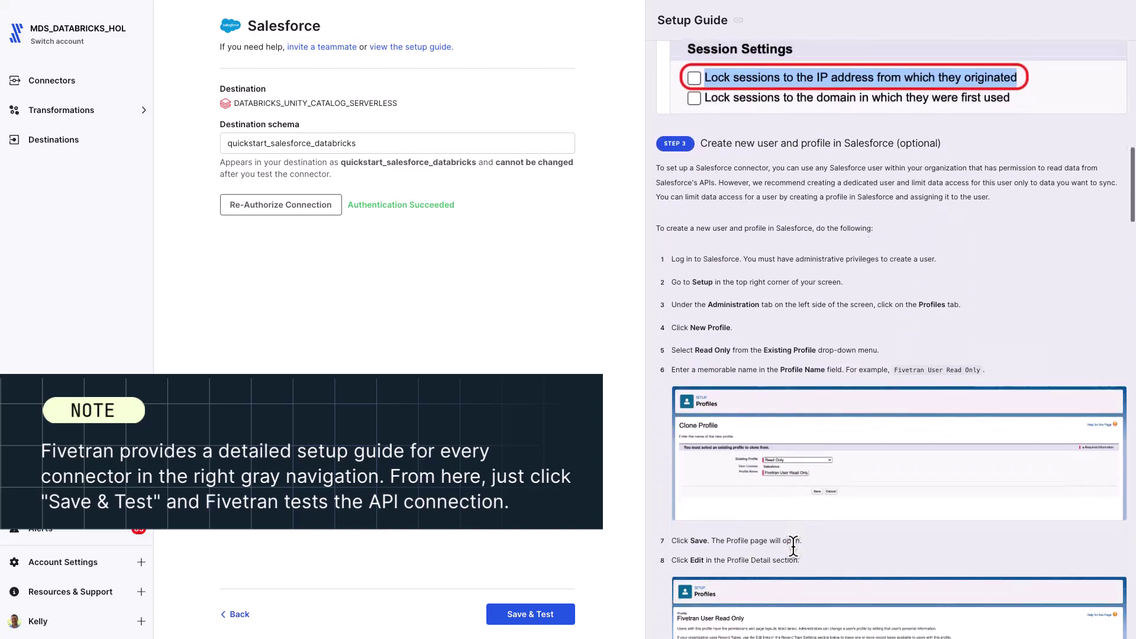
{"action": "scroll", "coordinate": [794, 548], "scroll_direction": "up", "scroll_amount": 7}
{"action": "scroll", "coordinate": [794, 548], "scroll_direction": "up", "scroll_amount": 8}
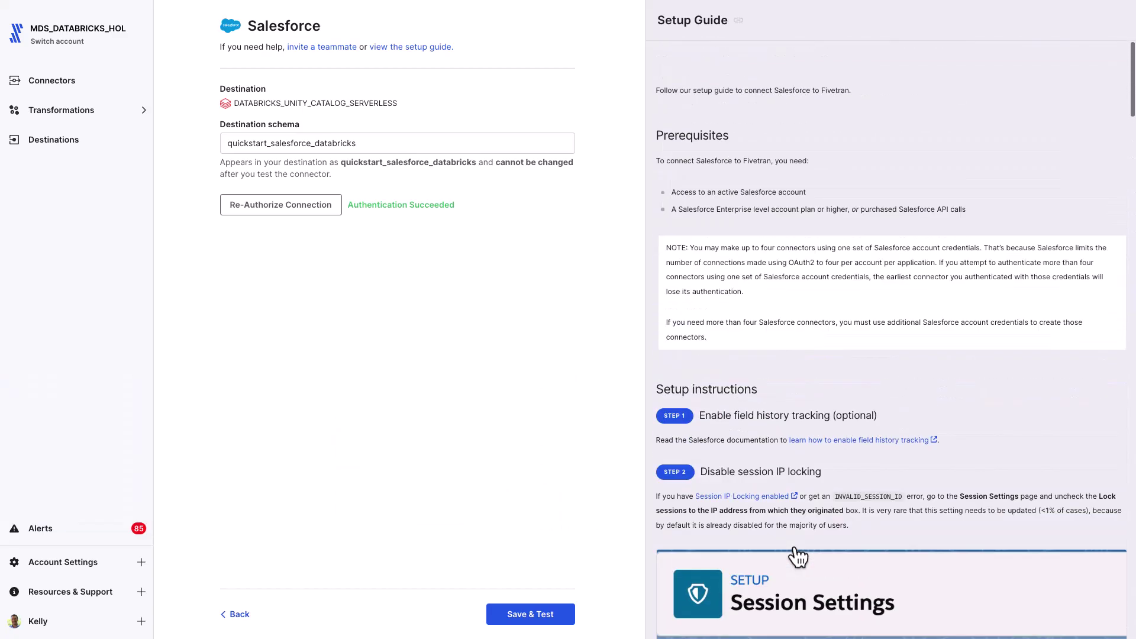
{"action": "left_click", "coordinate": [530, 615]}
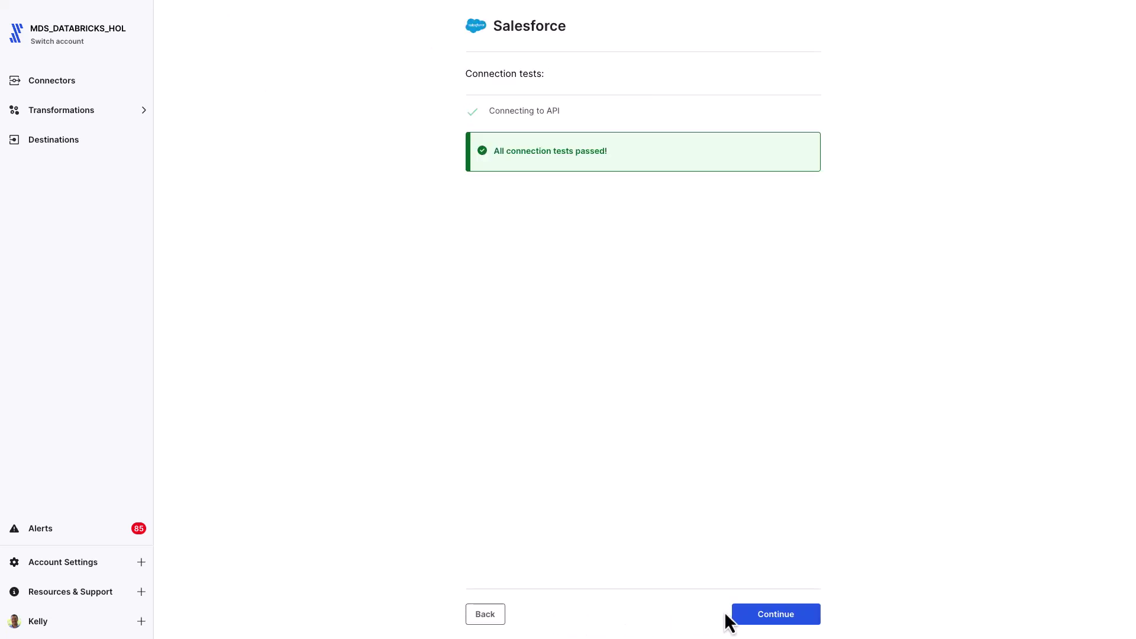
{"action": "left_click", "coordinate": [774, 619]}
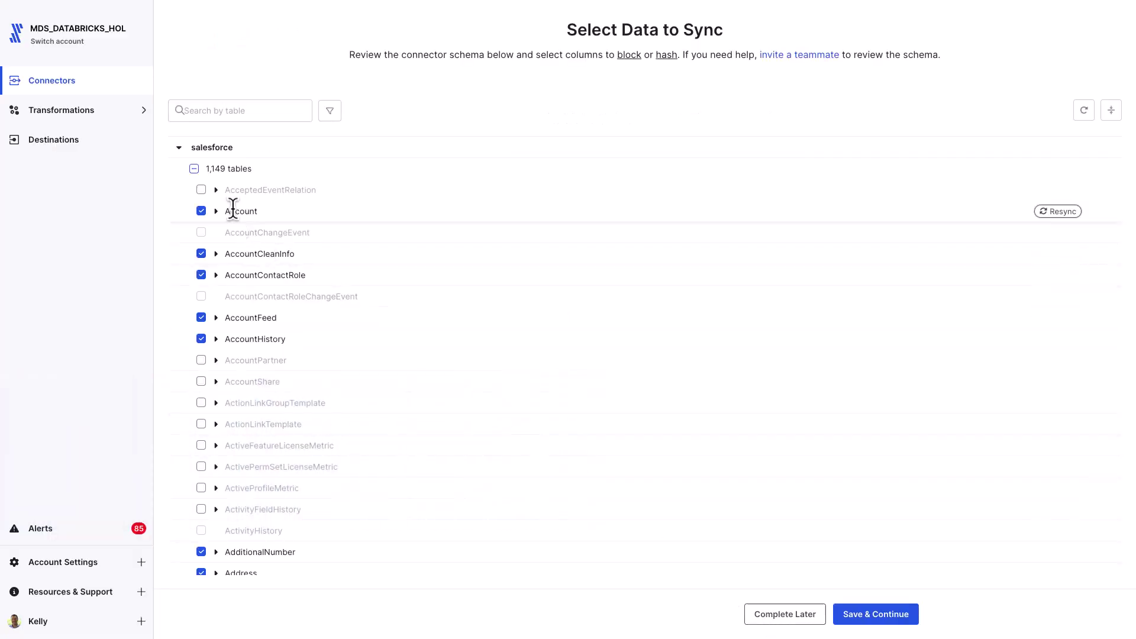
Deselect all tables in the salesforce schema.
{"action": "left_click_drag", "start_coordinate": [204, 173], "coordinate": [253, 168]}
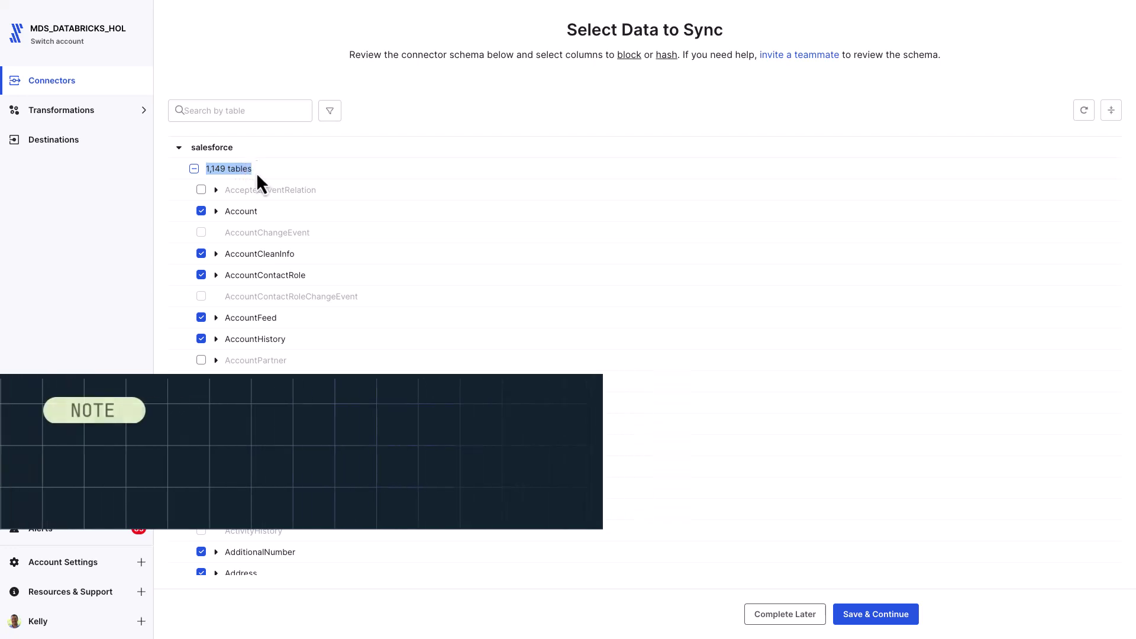
{"action": "left_click", "coordinate": [194, 170]}
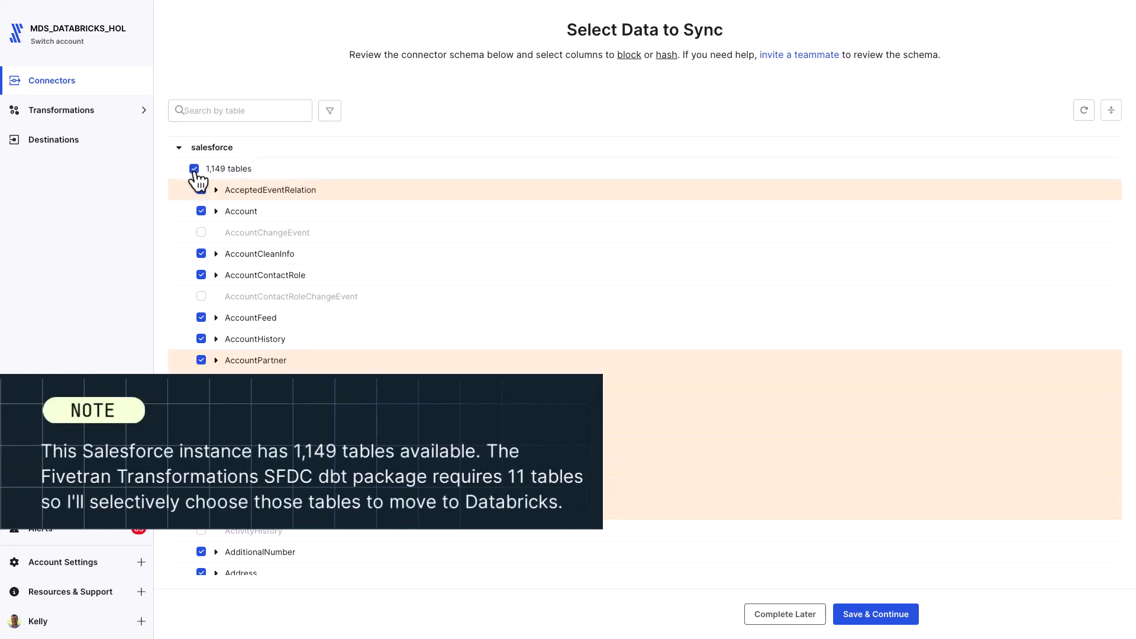
{"action": "left_click", "coordinate": [194, 169]}
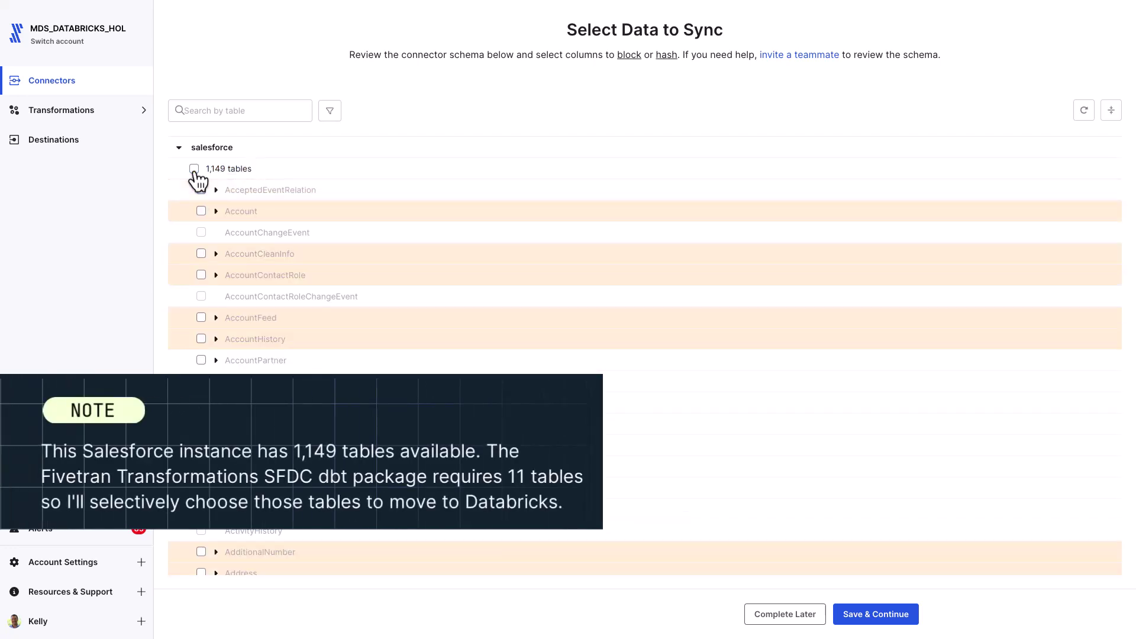
Include the Account and Contact tables in the sync, searching for contact to find the second.
{"action": "left_click", "coordinate": [201, 211]}
{"action": "left_click", "coordinate": [203, 112]}
{"action": "type", "text": "contact"}
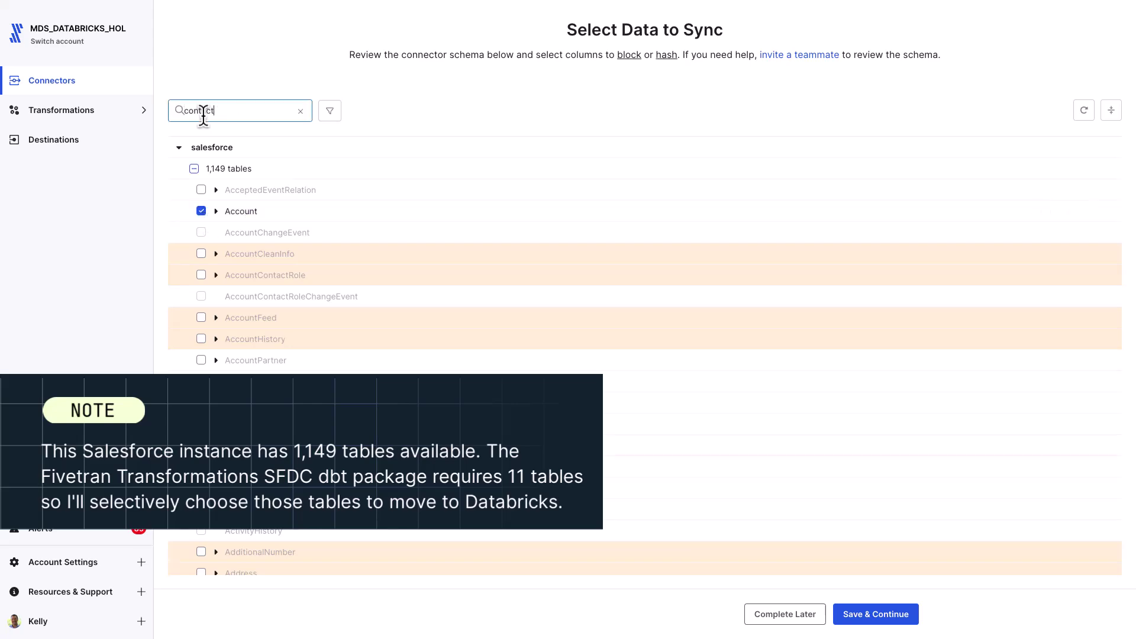
{"action": "left_click", "coordinate": [201, 253]}
Search for event and lead, and include the Event and Lead tables in the sync.
{"action": "double_click", "coordinate": [202, 112]}
{"action": "type", "text": "event"}
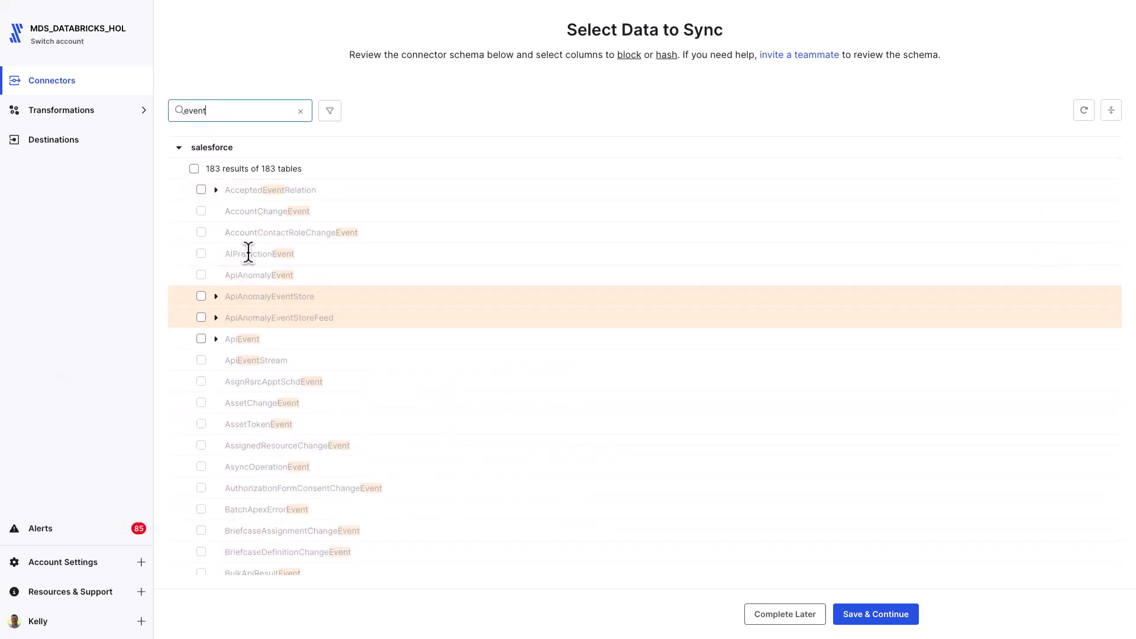
{"action": "scroll", "coordinate": [249, 254], "scroll_direction": "down", "scroll_amount": 20}
{"action": "scroll", "coordinate": [249, 254], "scroll_direction": "up", "scroll_amount": 2}
{"action": "left_click", "coordinate": [201, 199]}
{"action": "double_click", "coordinate": [195, 112]}
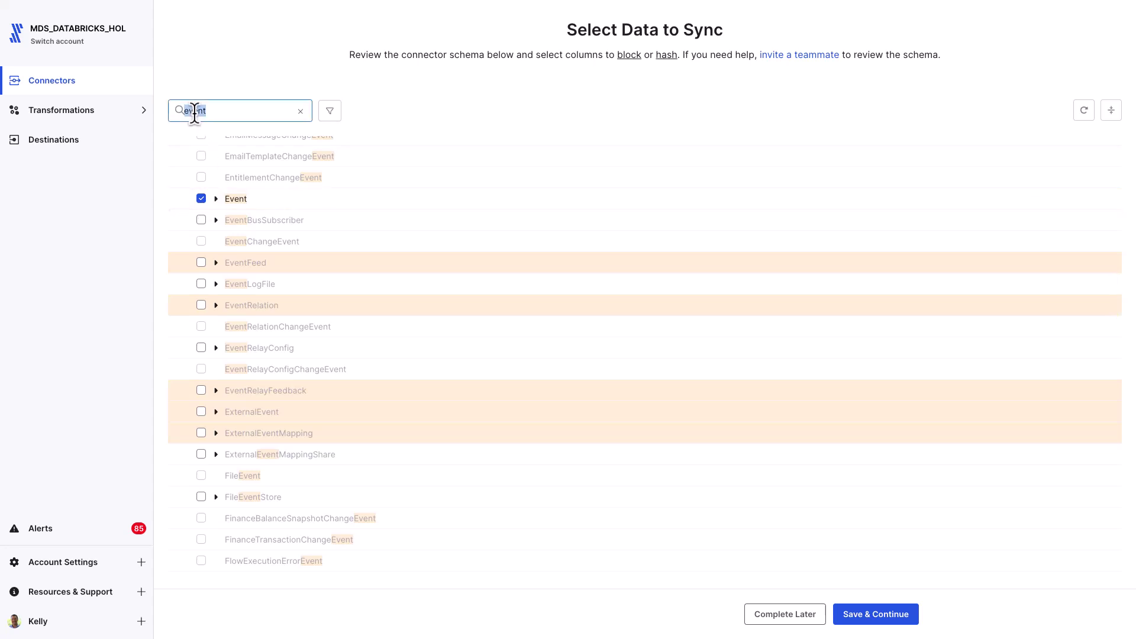
{"action": "type", "text": "lead"}
{"action": "left_click", "coordinate": [201, 187]}
Search for opportunity and order, and include the Opportunity, OpportunityLineItem and Order tables in the sync.
{"action": "double_click", "coordinate": [191, 112]}
{"action": "type", "text": "opportuni"}
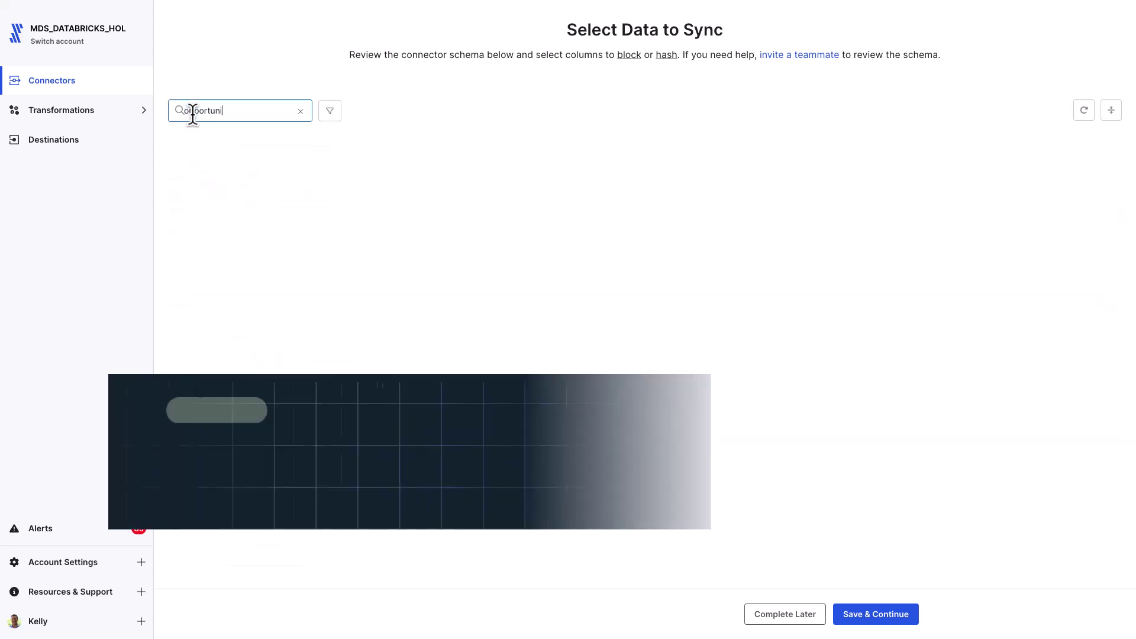
{"action": "type", "text": "ty"}
{"action": "left_click", "coordinate": [201, 189]}
{"action": "type", "text": "order"}
Search for product and task, and include the Product2 and Task tables in the sync.
{"action": "double_click", "coordinate": [190, 112]}
{"action": "type", "text": "product"}
{"action": "left_click", "coordinate": [202, 189]}
{"action": "double_click", "coordinate": [191, 112]}
{"action": "type", "text": "task"}
{"action": "left_click", "coordinate": [201, 189]}
Search for user and include two of the matching user tables in the sync.
{"action": "double_click", "coordinate": [191, 112]}
{"action": "type", "text": "user"}
{"action": "left_click", "coordinate": [201, 398]}
{"action": "scroll", "coordinate": [201, 413], "scroll_direction": "down", "scroll_amount": 4}
{"action": "scroll", "coordinate": [201, 413], "scroll_direction": "down", "scroll_amount": 5}
{"action": "left_click", "coordinate": [201, 500]}
Clear the table search and show only the selected tables to check the selection.
{"action": "left_click", "coordinate": [301, 111]}
{"action": "left_click", "coordinate": [329, 111]}
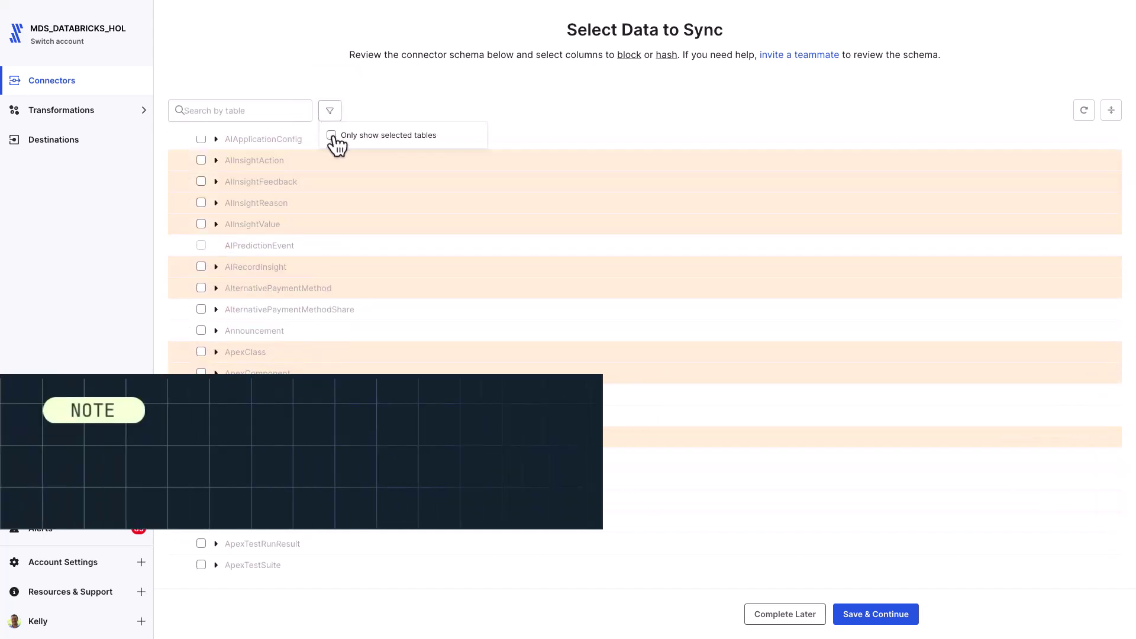
{"action": "left_click", "coordinate": [335, 142]}
{"action": "left_click_drag", "start_coordinate": [310, 171], "coordinate": [200, 173]}
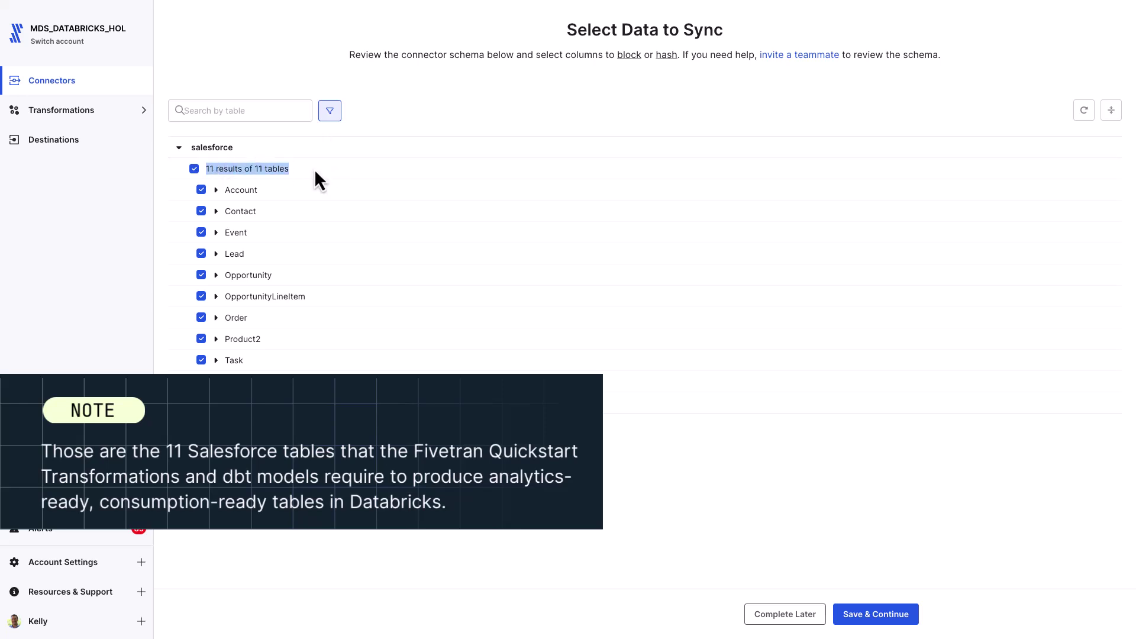
Save the table selection and start the connector's initial sync.
{"action": "left_click", "coordinate": [862, 616]}
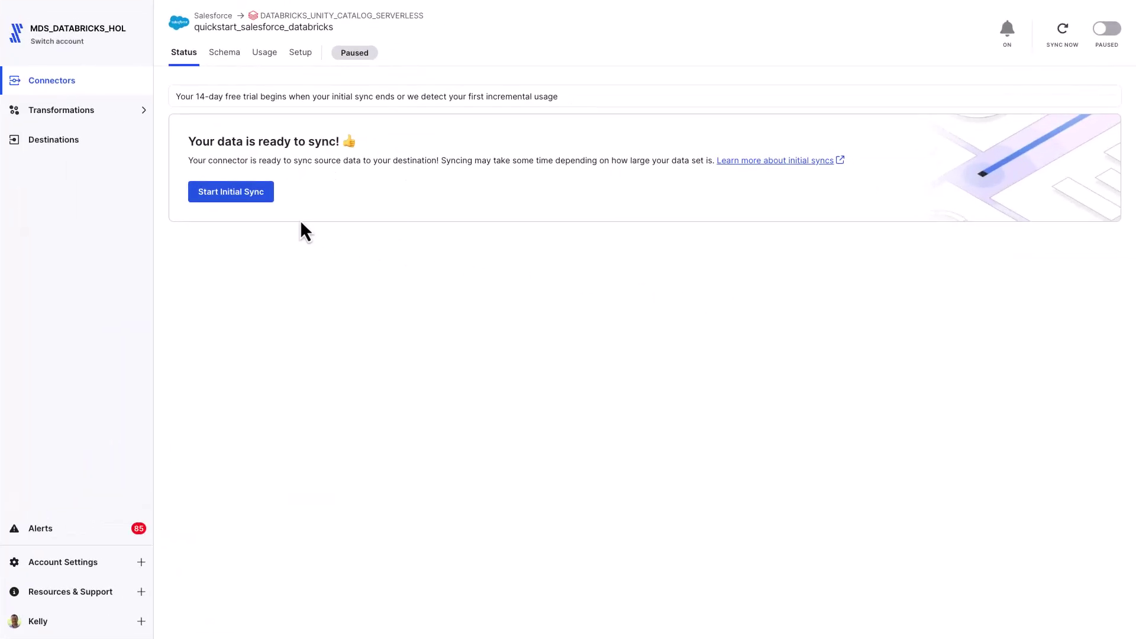
{"action": "left_click", "coordinate": [244, 199]}
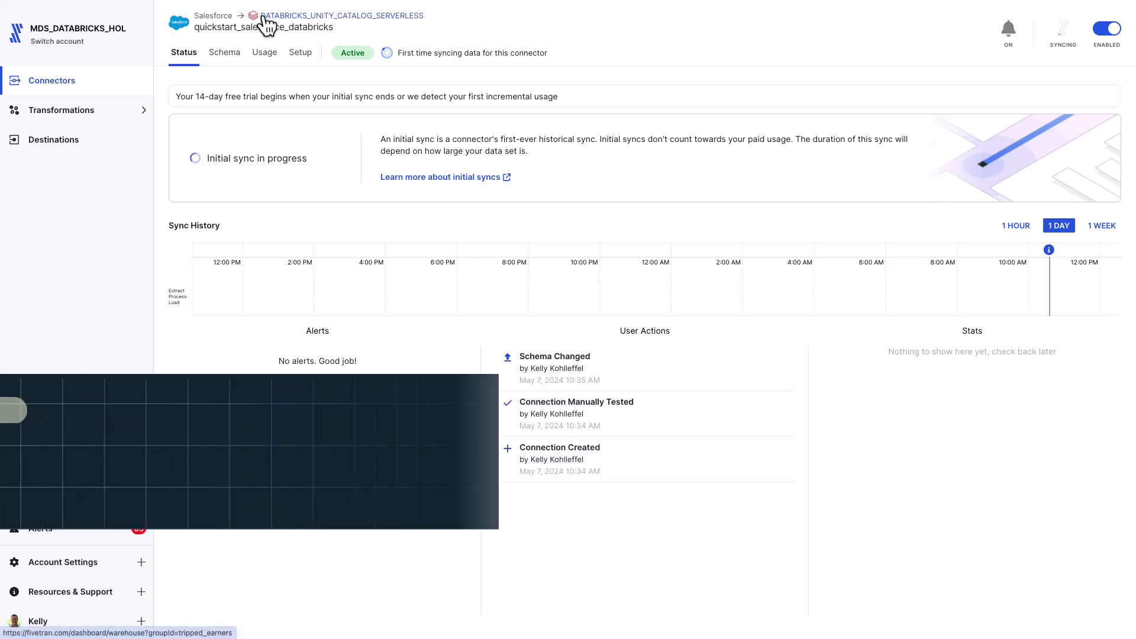
Open the DATABRICKS_UNITY_CATALOG_SERVERLESS destination and check its catalog name in the connection details.
{"action": "left_click", "coordinate": [68, 142]}
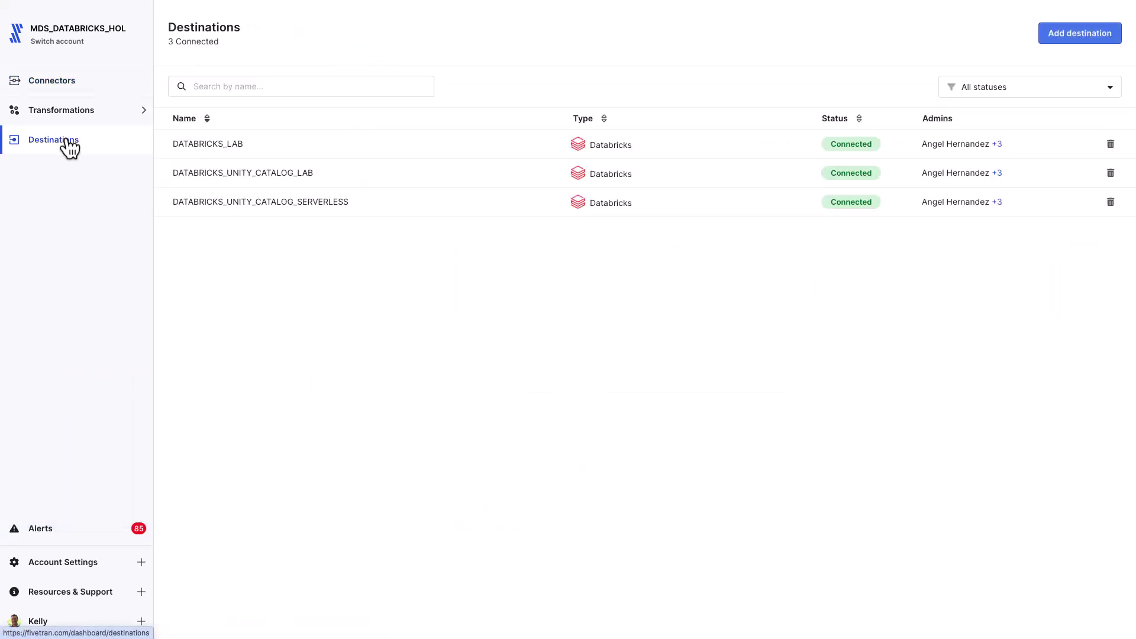
{"action": "left_click", "coordinate": [266, 201]}
{"action": "left_click_drag", "start_coordinate": [265, 202], "coordinate": [158, 215]}
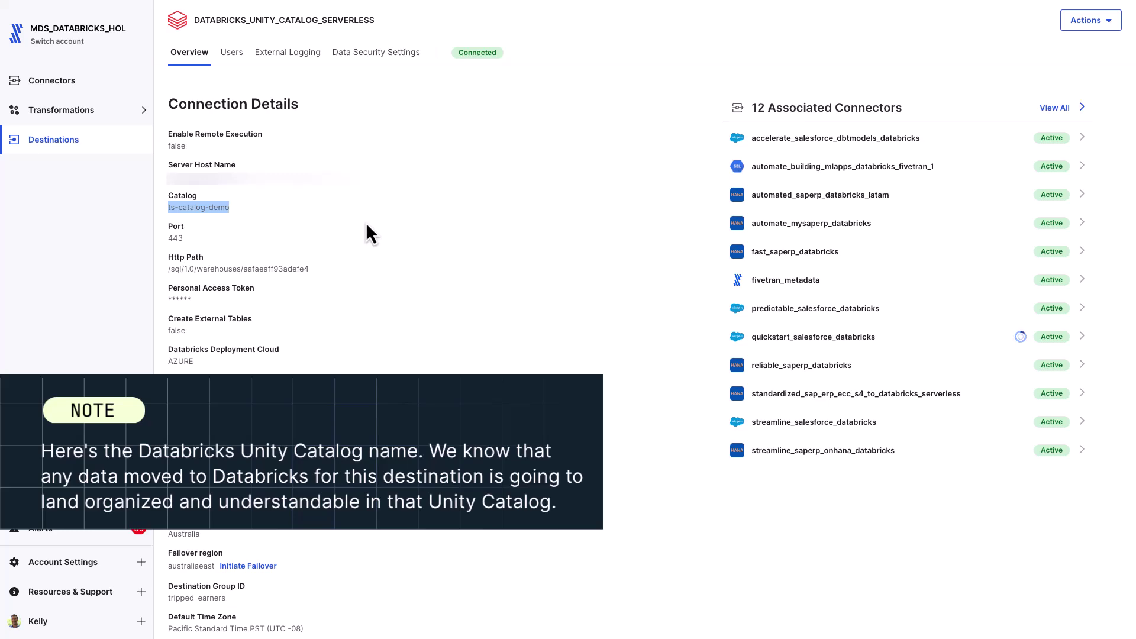
Open the quickstart_salesforce_databricks connector from the connectors list and check its sync status.
{"action": "left_click", "coordinate": [65, 84]}
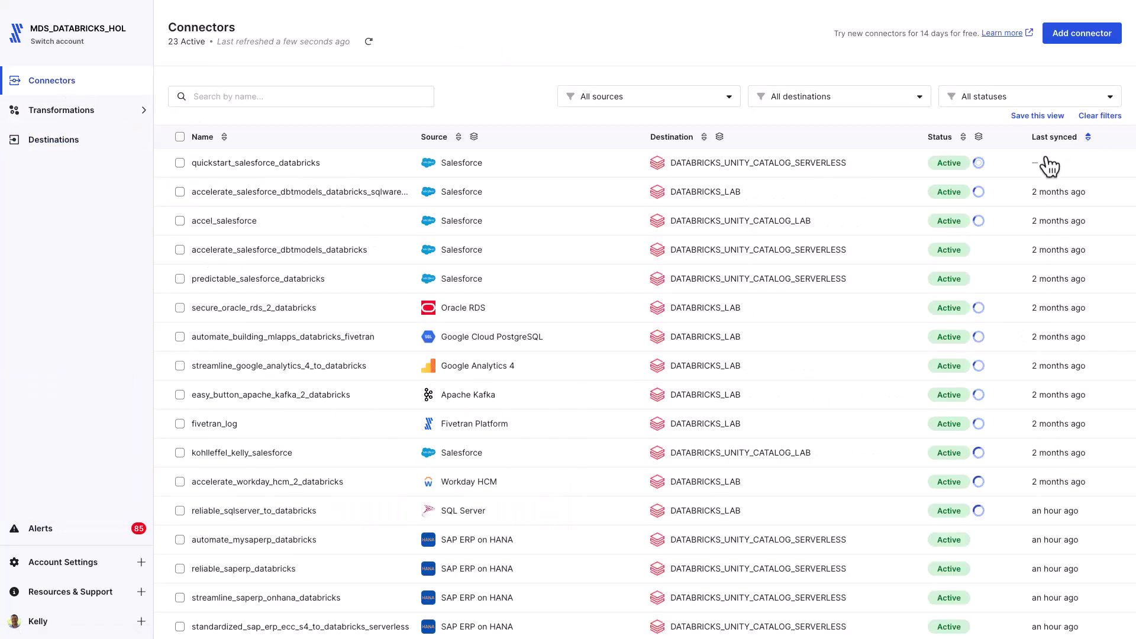
{"action": "left_click", "coordinate": [294, 164]}
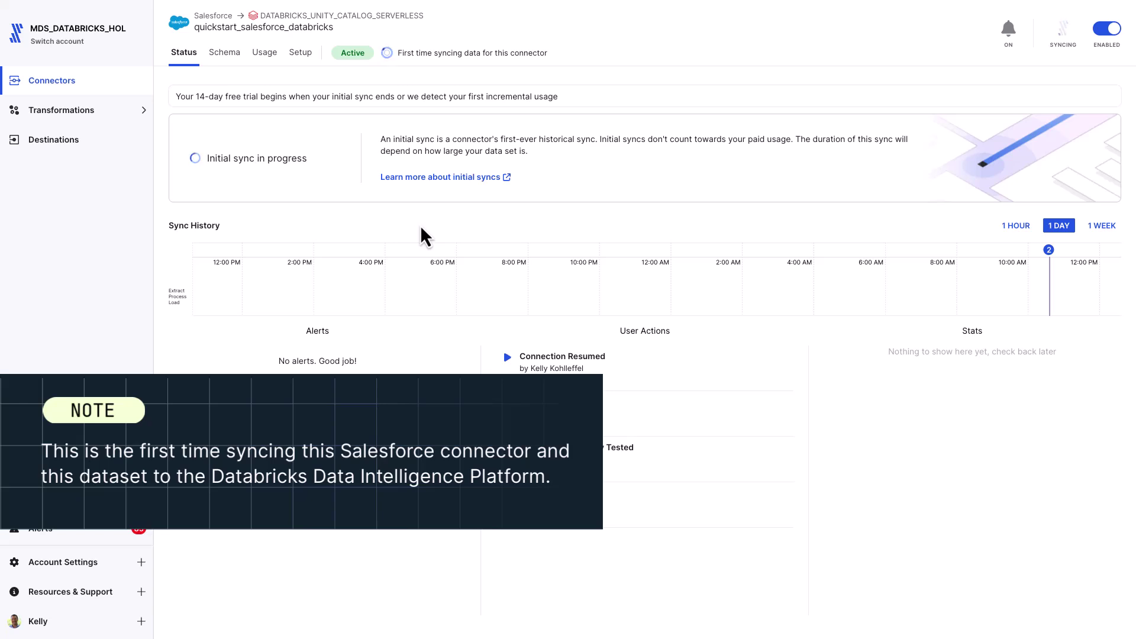
{"action": "left_click_drag", "start_coordinate": [398, 53], "coordinate": [548, 58]}
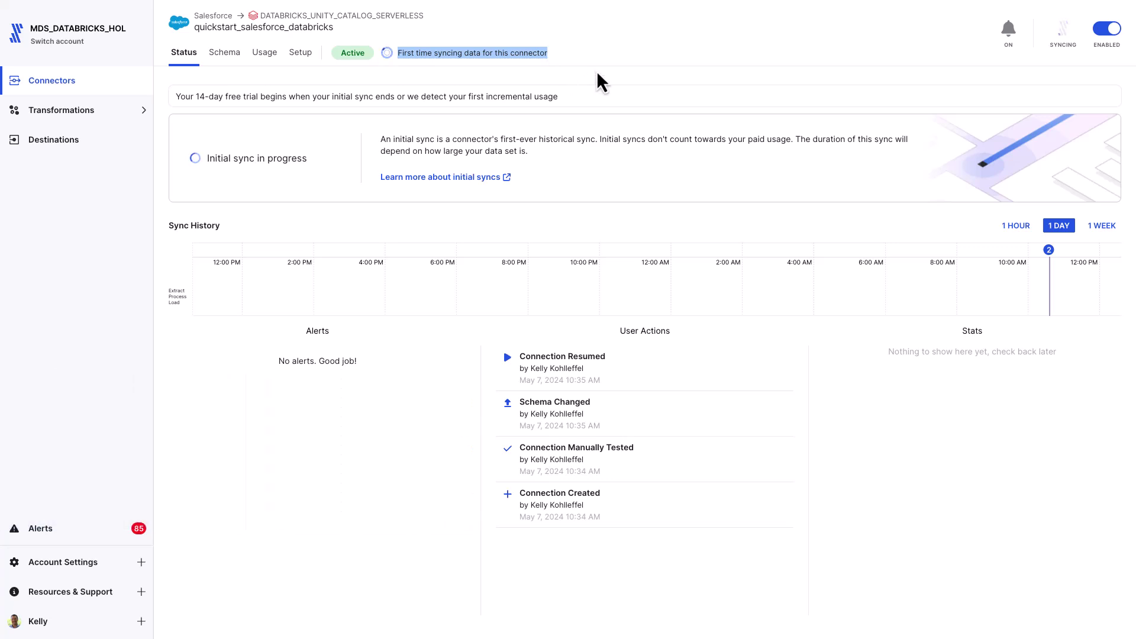
Review the available sync frequency options in the connector's setup, from 1 minute to 24 hours, without choosing one.
{"action": "left_click", "coordinate": [302, 53]}
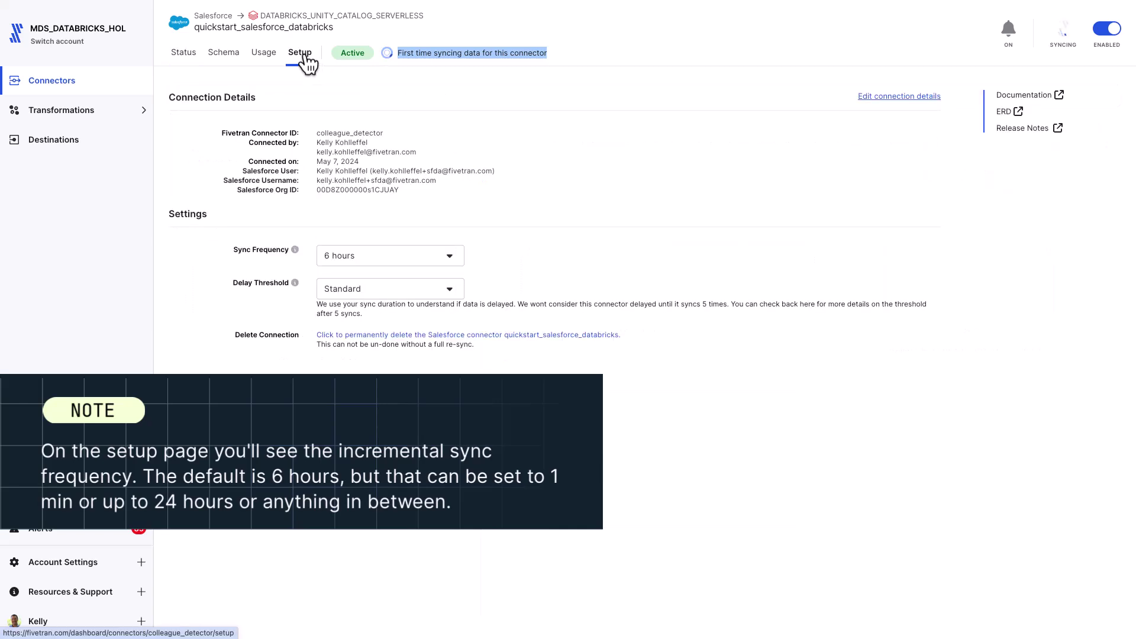
{"action": "left_click", "coordinate": [450, 257]}
{"action": "scroll", "coordinate": [446, 305], "scroll_direction": "up", "scroll_amount": 2}
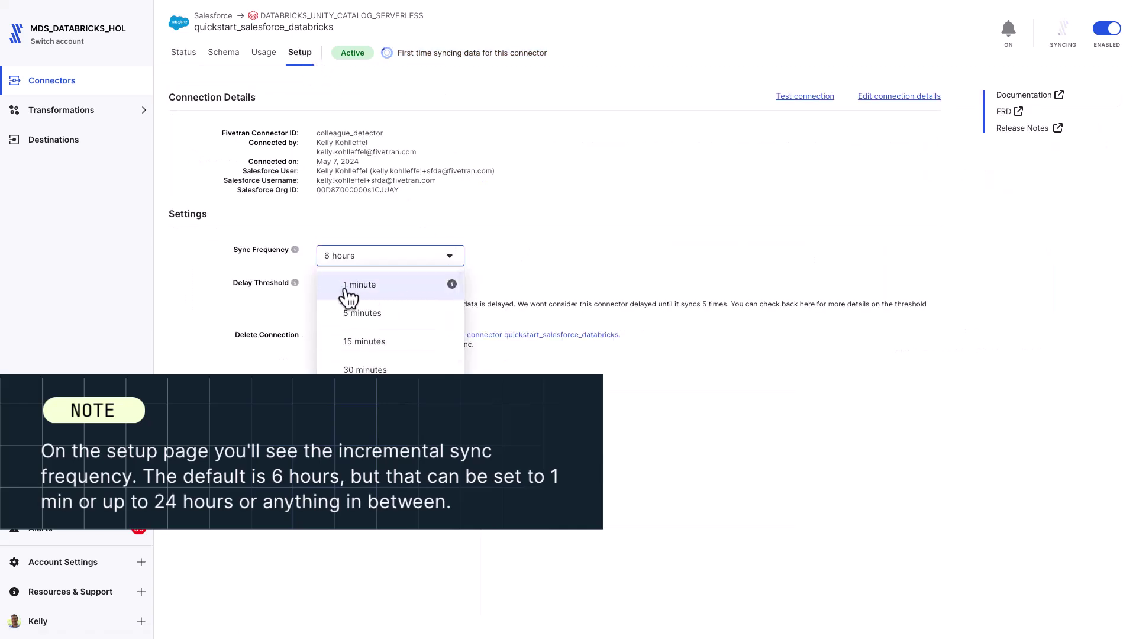
{"action": "scroll", "coordinate": [395, 307], "scroll_direction": "down", "scroll_amount": 5}
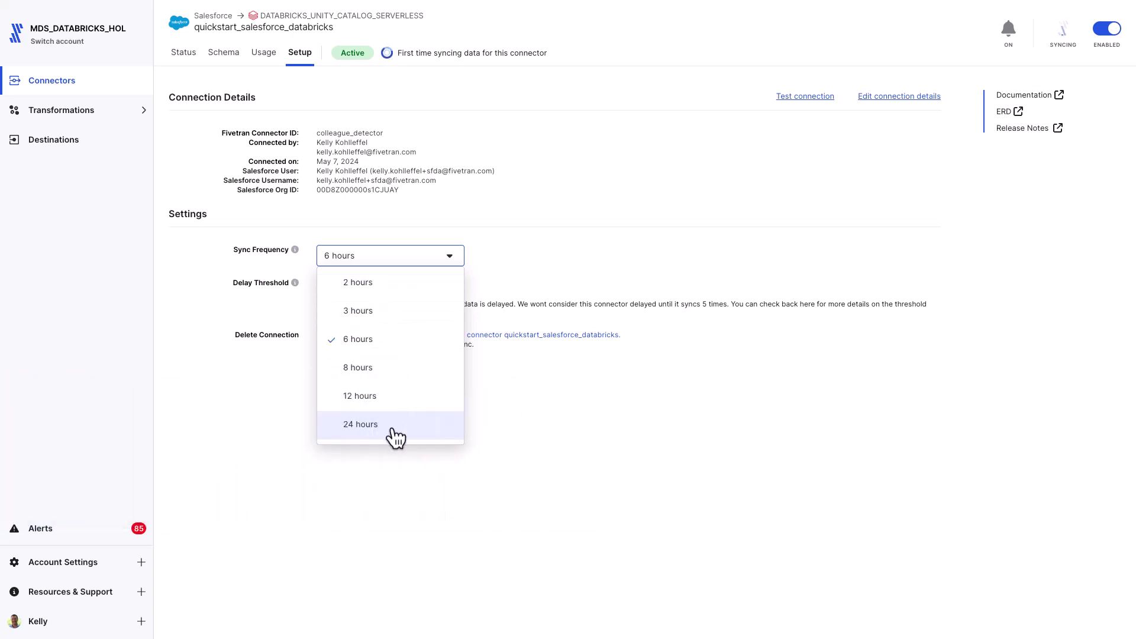
{"action": "left_click", "coordinate": [510, 271]}
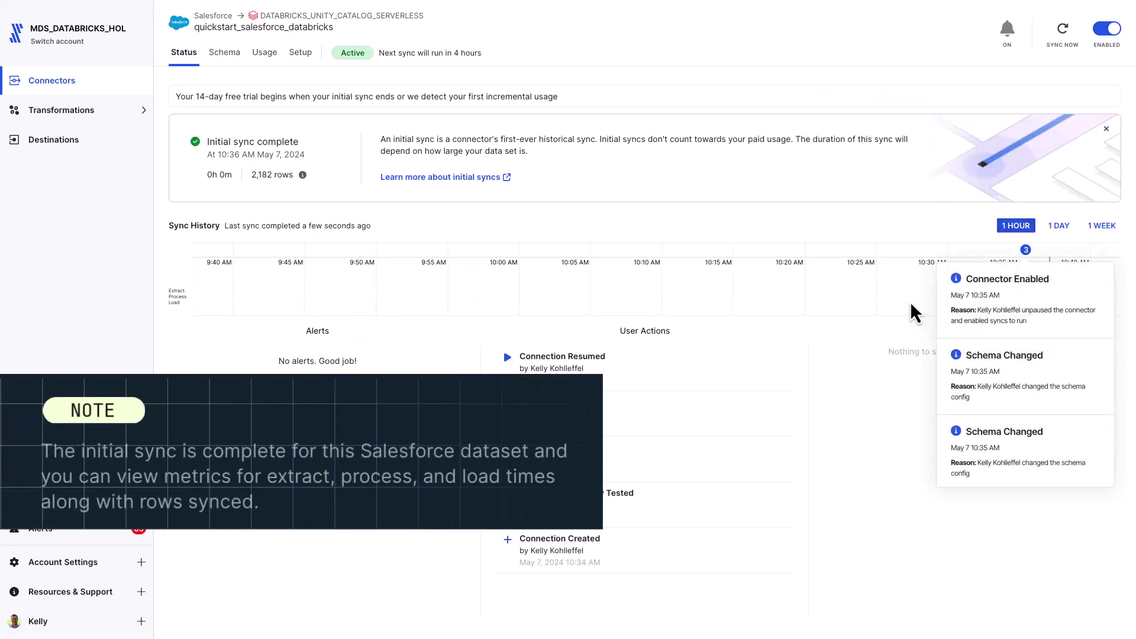
Check the initial sync's completion, synced row count and sync history on the quickstart_salesforce_databricks connector's status page.
{"action": "mouse_move", "coordinate": [1039, 288]}
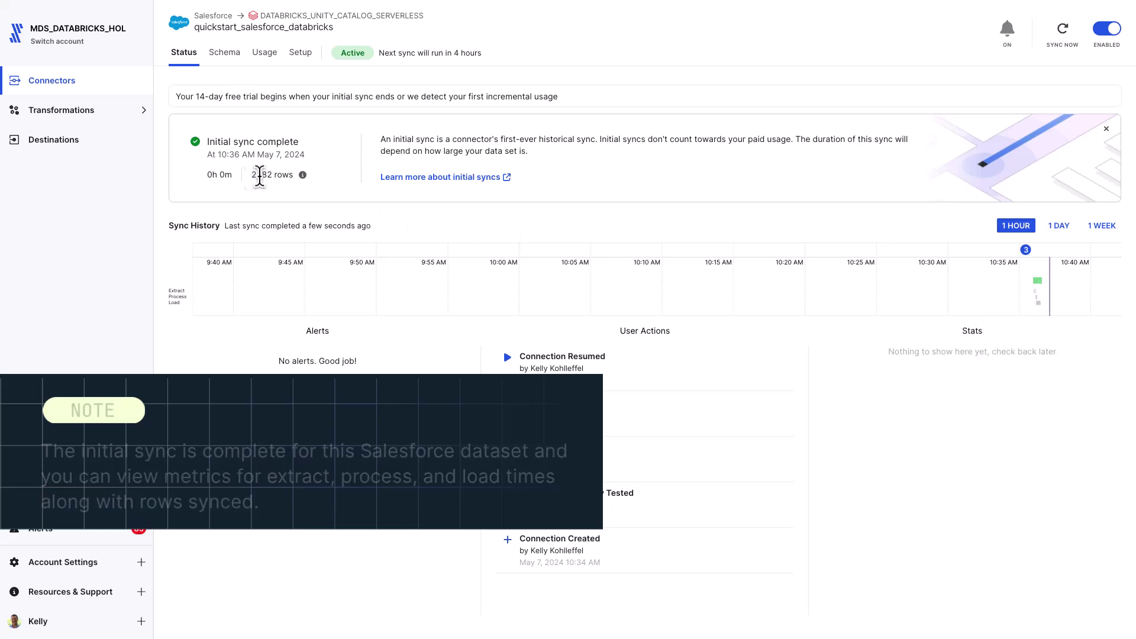
{"action": "left_click_drag", "start_coordinate": [252, 175], "coordinate": [289, 176]}
{"action": "left_click", "coordinate": [300, 193]}
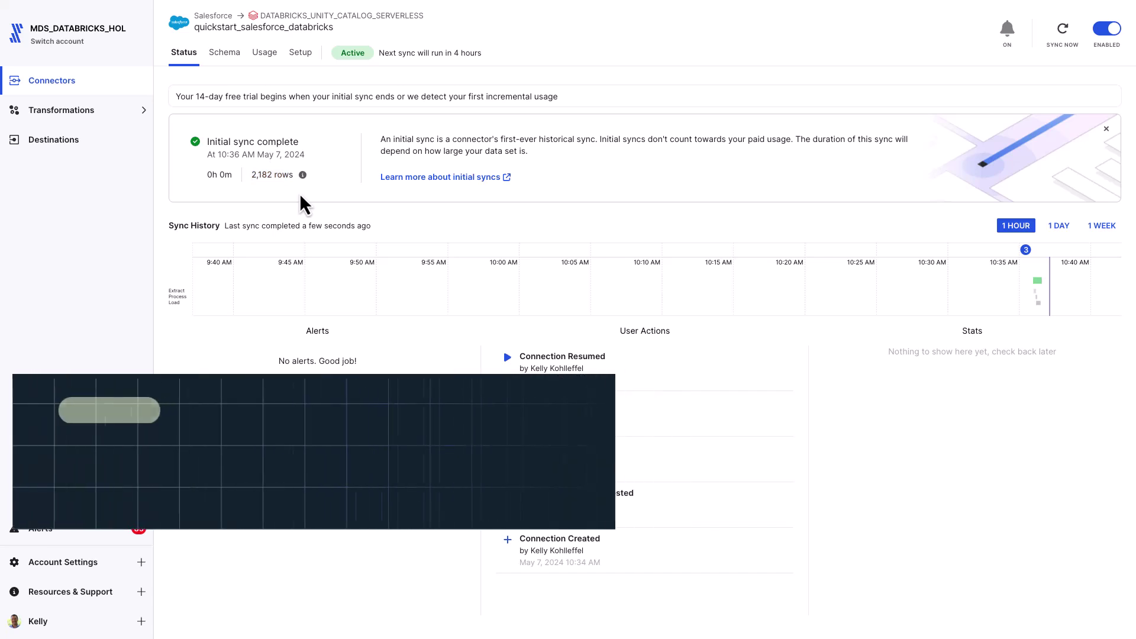
{"action": "left_click_drag", "start_coordinate": [335, 28], "coordinate": [194, 30]}
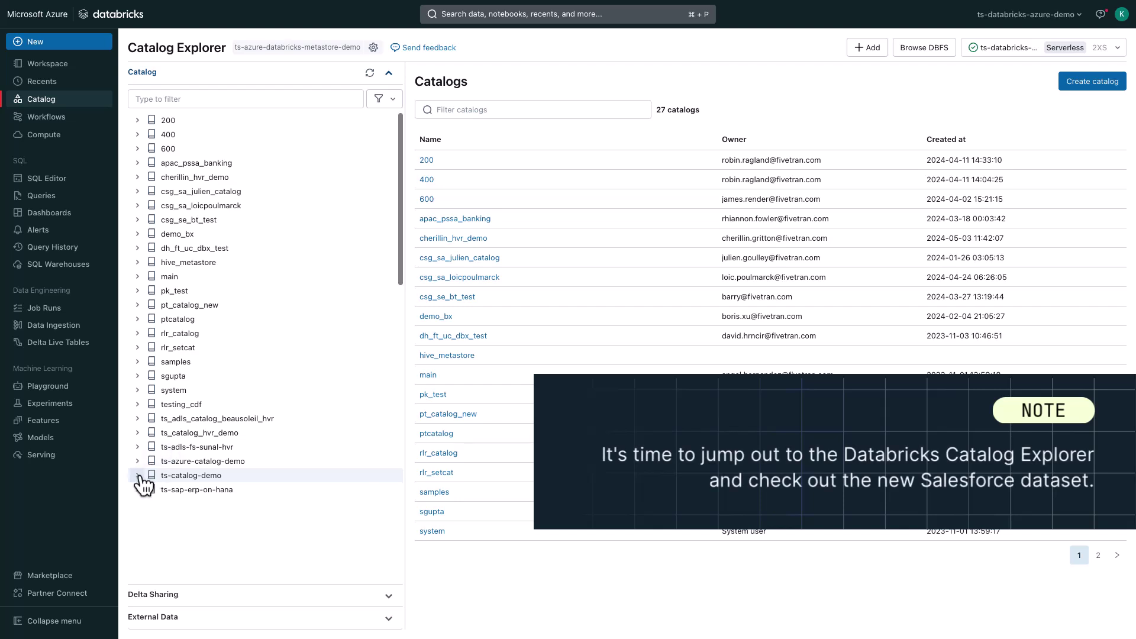
Switch to the Databricks Catalog Explorer and expand the quickstart_salesforce_databricks schema in ts-catalog-demo to see its tables.
{"action": "left_click", "coordinate": [138, 476]}
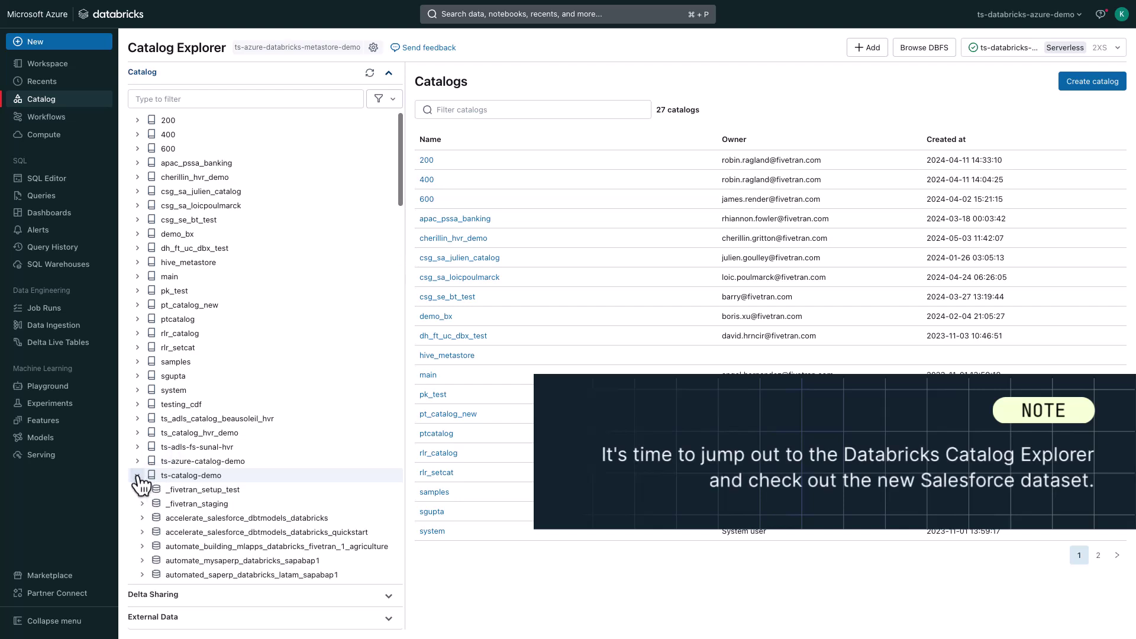
{"action": "scroll", "coordinate": [198, 481], "scroll_direction": "down", "scroll_amount": 4}
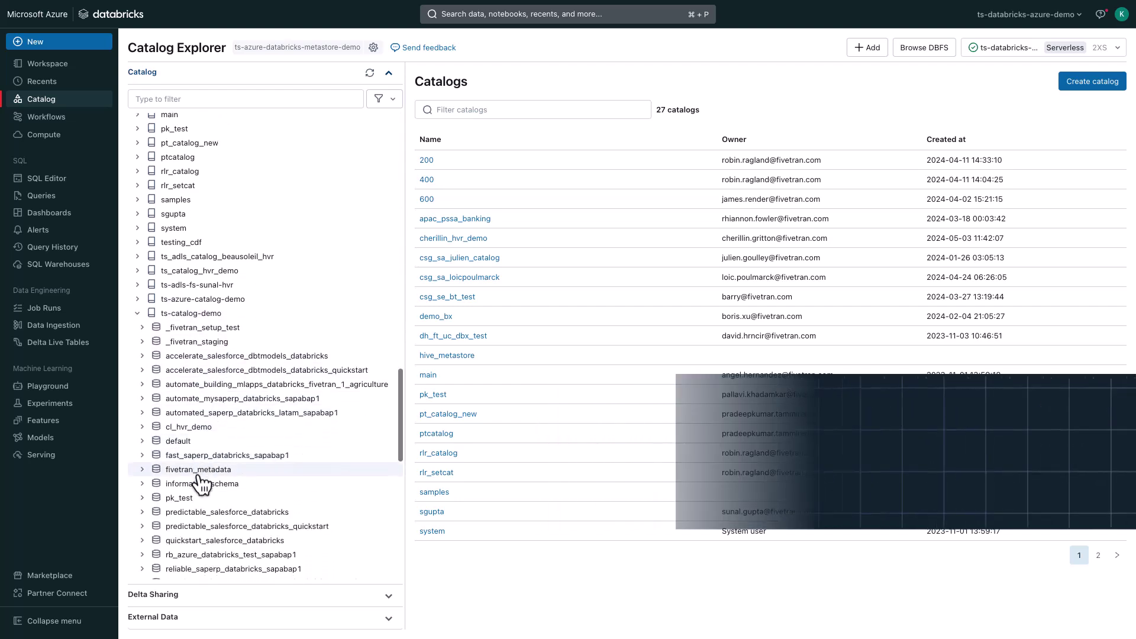
{"action": "scroll", "coordinate": [200, 482], "scroll_direction": "down", "scroll_amount": 1}
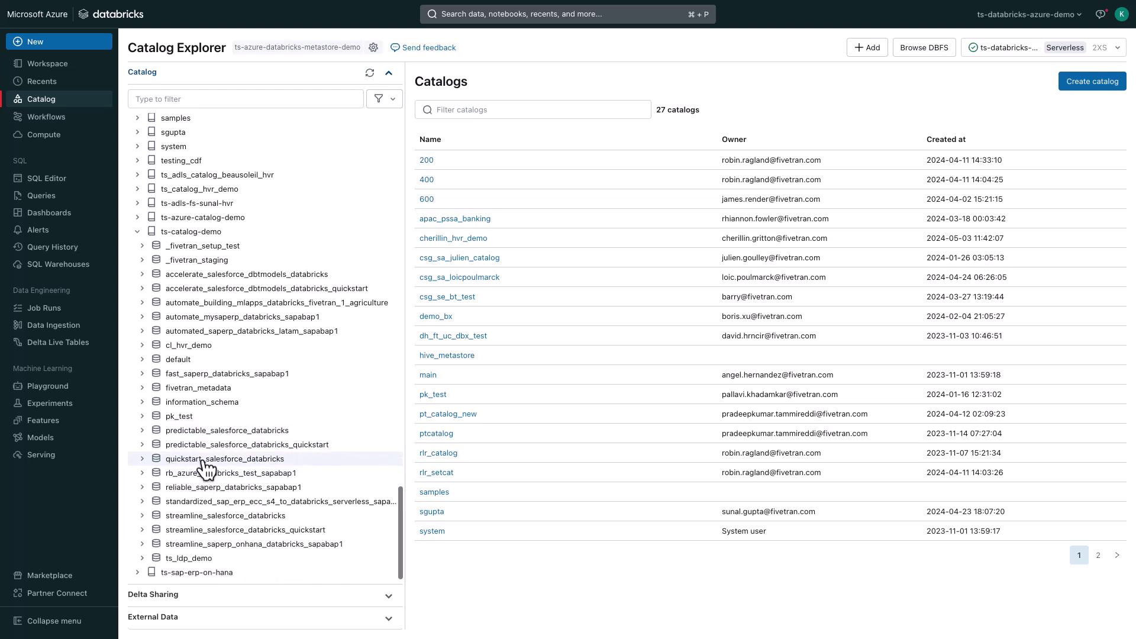
{"action": "left_click", "coordinate": [143, 460]}
{"action": "scroll", "coordinate": [234, 497], "scroll_direction": "down", "scroll_amount": 4}
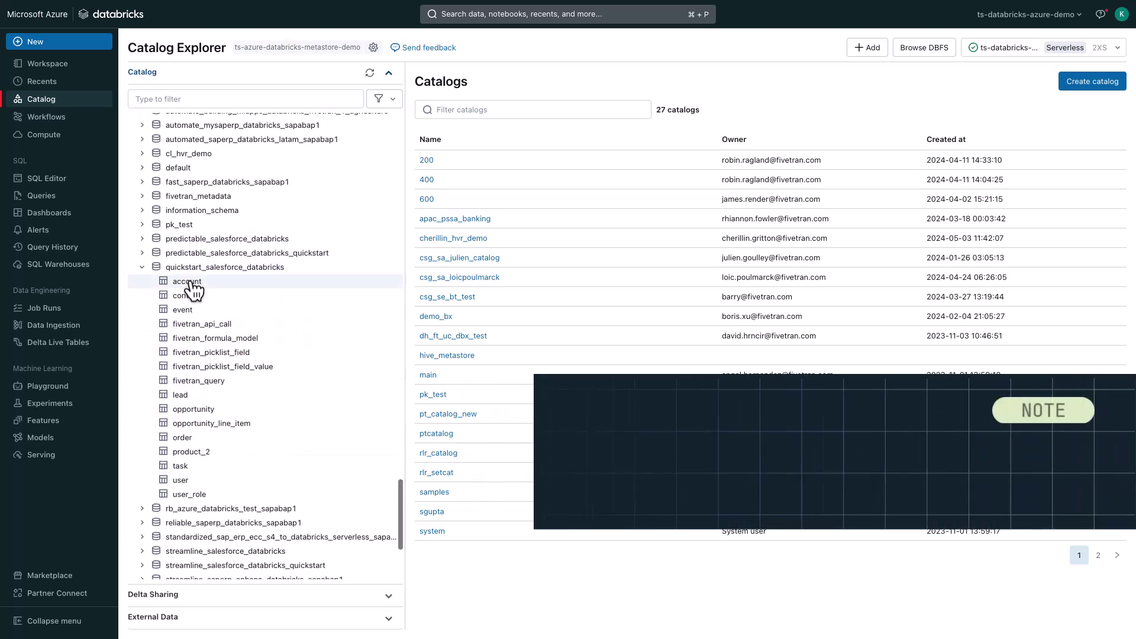
View the sample data of the account and contact tables in the quickstart_salesforce_databricks schema.
{"action": "left_click", "coordinate": [184, 284]}
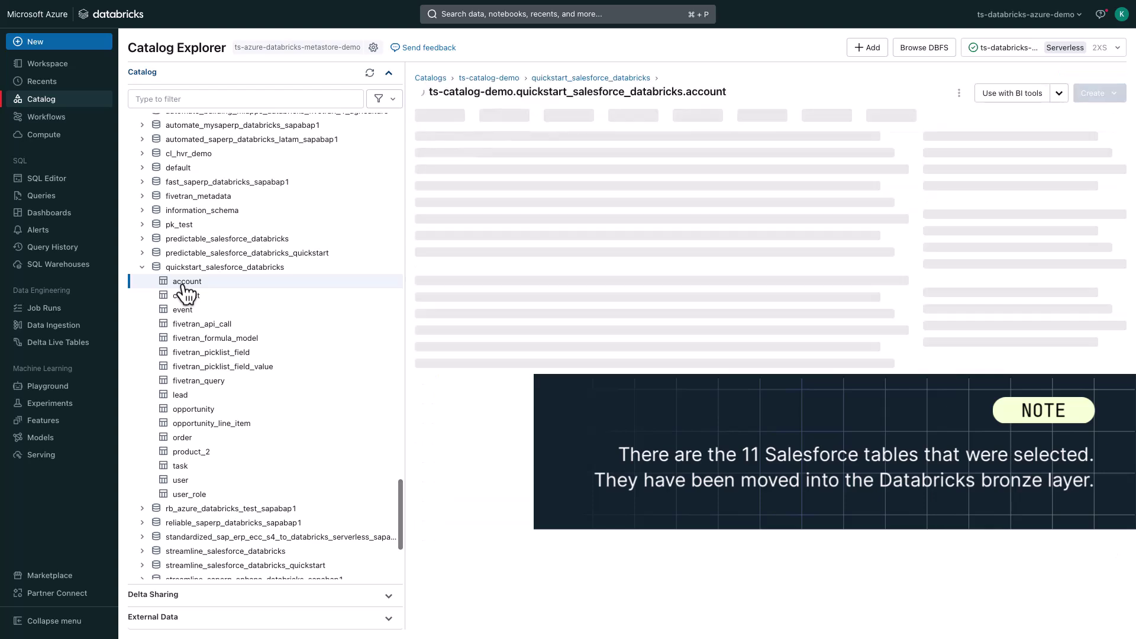
{"action": "left_click", "coordinate": [487, 116]}
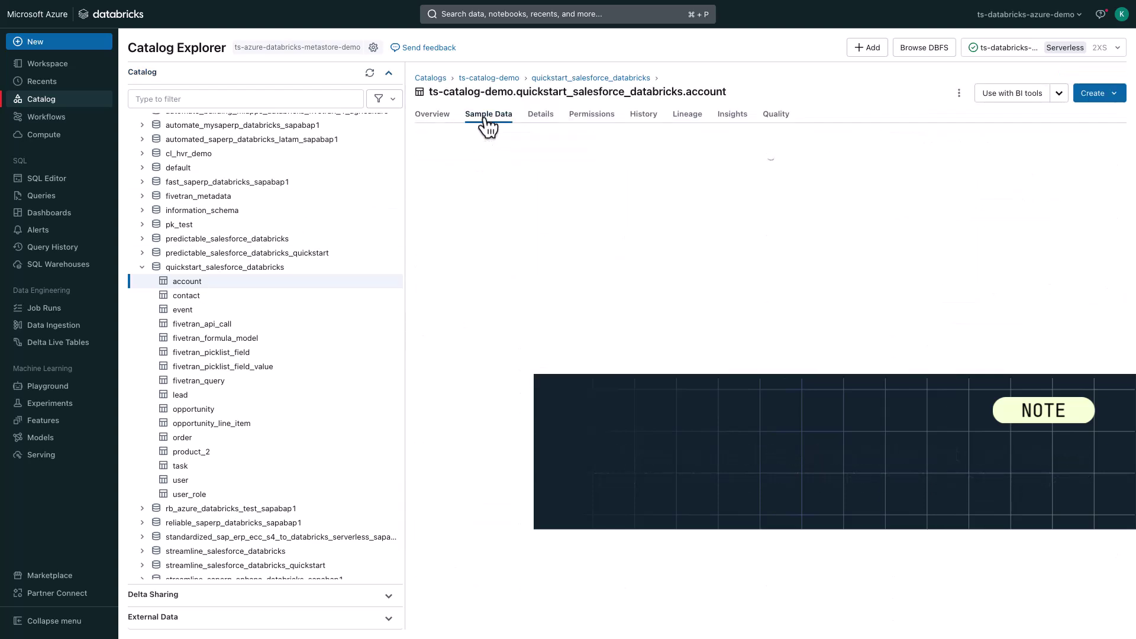
{"action": "scroll", "coordinate": [549, 240], "scroll_direction": "right", "scroll_amount": 8}
{"action": "scroll", "coordinate": [550, 242], "scroll_direction": "right", "scroll_amount": 10}
{"action": "scroll", "coordinate": [549, 243], "scroll_direction": "left", "scroll_amount": 15}
{"action": "scroll", "coordinate": [549, 237], "scroll_direction": "left", "scroll_amount": 5}
{"action": "left_click", "coordinate": [186, 296]}
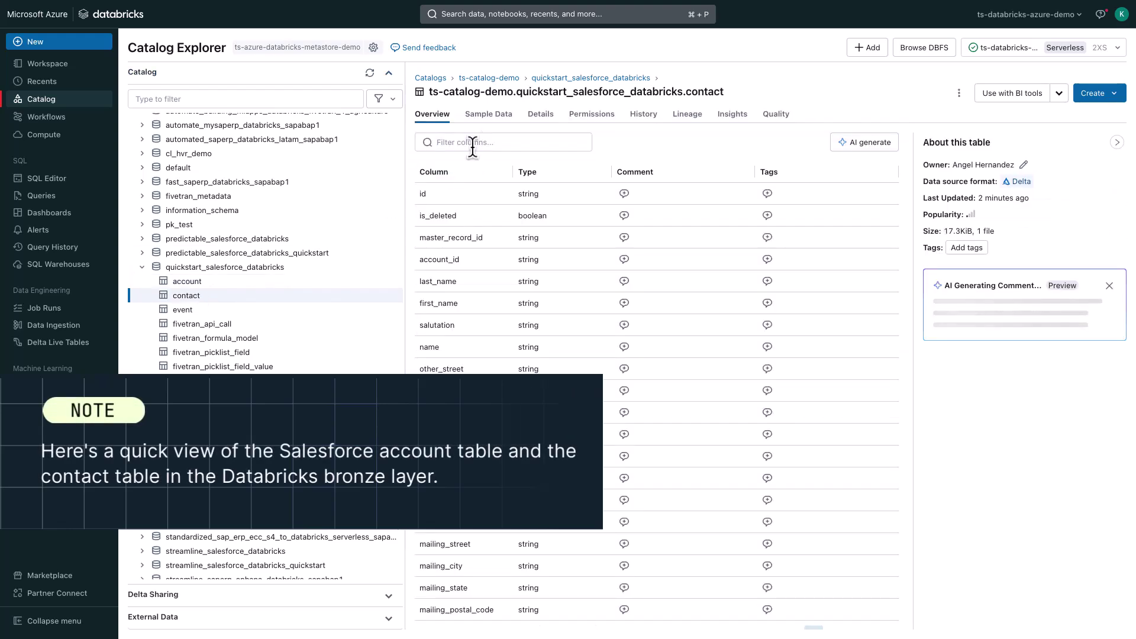
{"action": "left_click", "coordinate": [487, 118]}
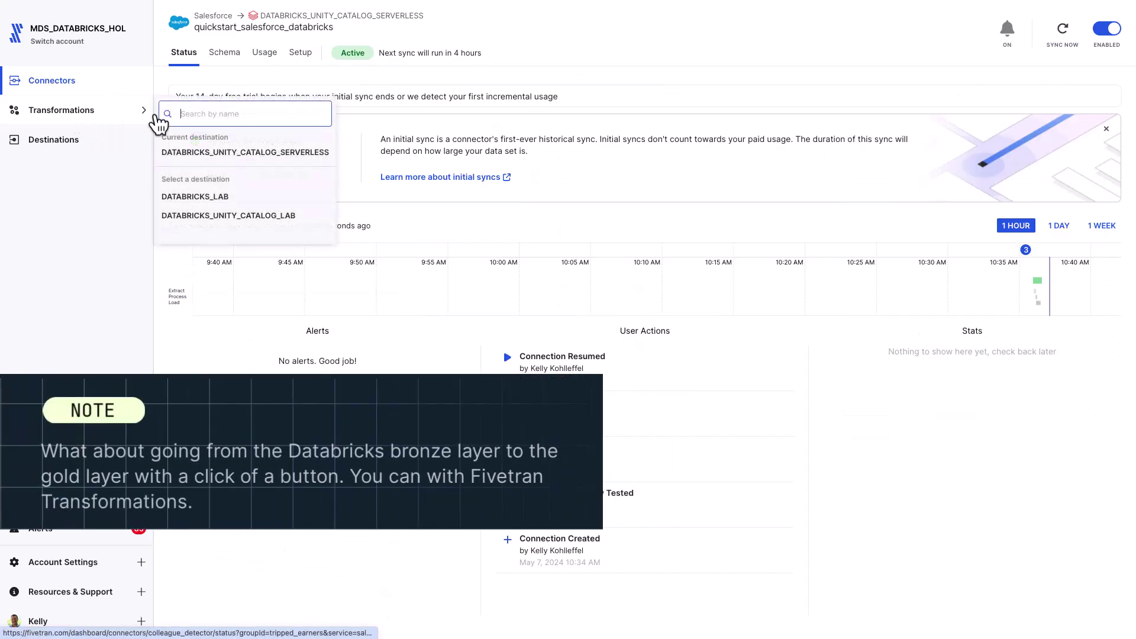
Switch to Fivetran and add a Quickstart data models transformation for the DATABRICKS_UNITY_CATALOG_SERVERLESS destination.
{"action": "left_click", "coordinate": [225, 153]}
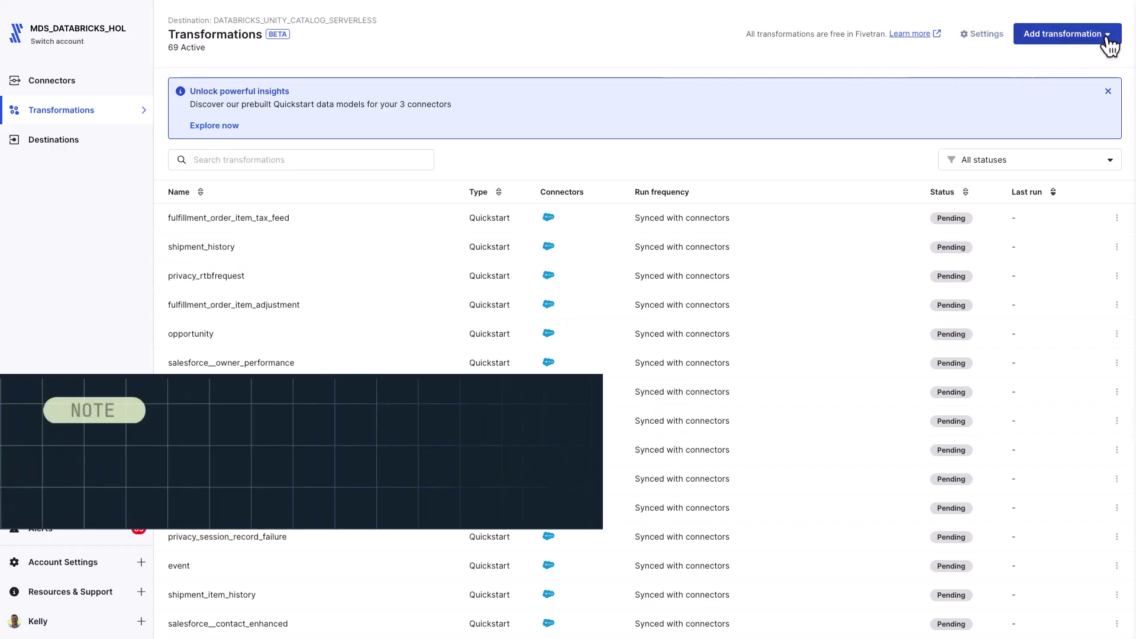
{"action": "left_click", "coordinate": [1106, 40]}
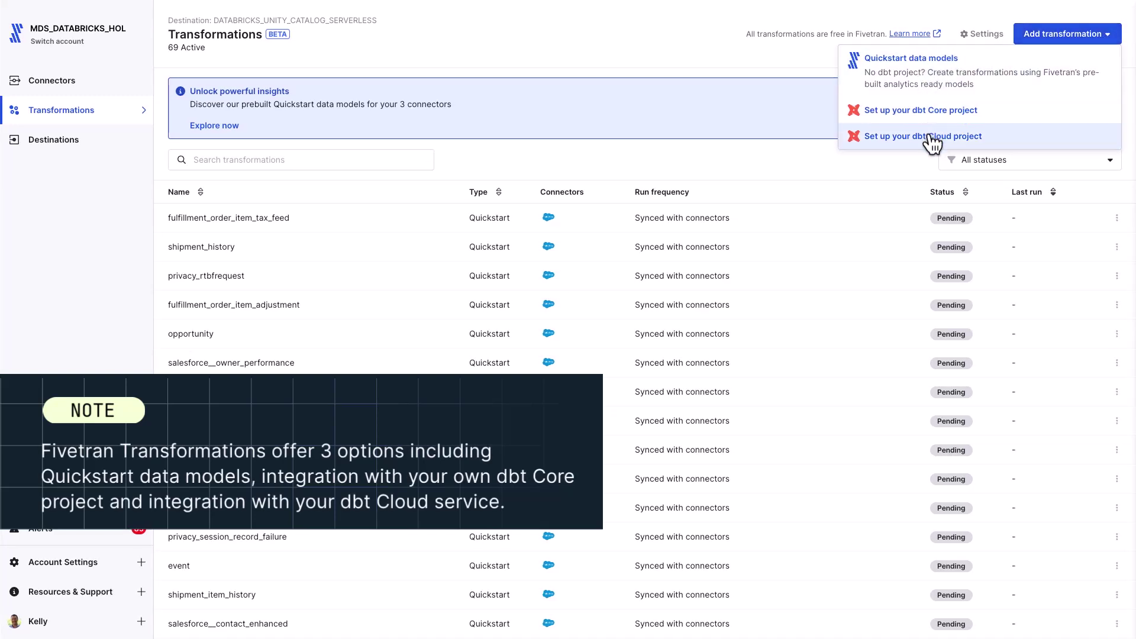
{"action": "left_click", "coordinate": [931, 74]}
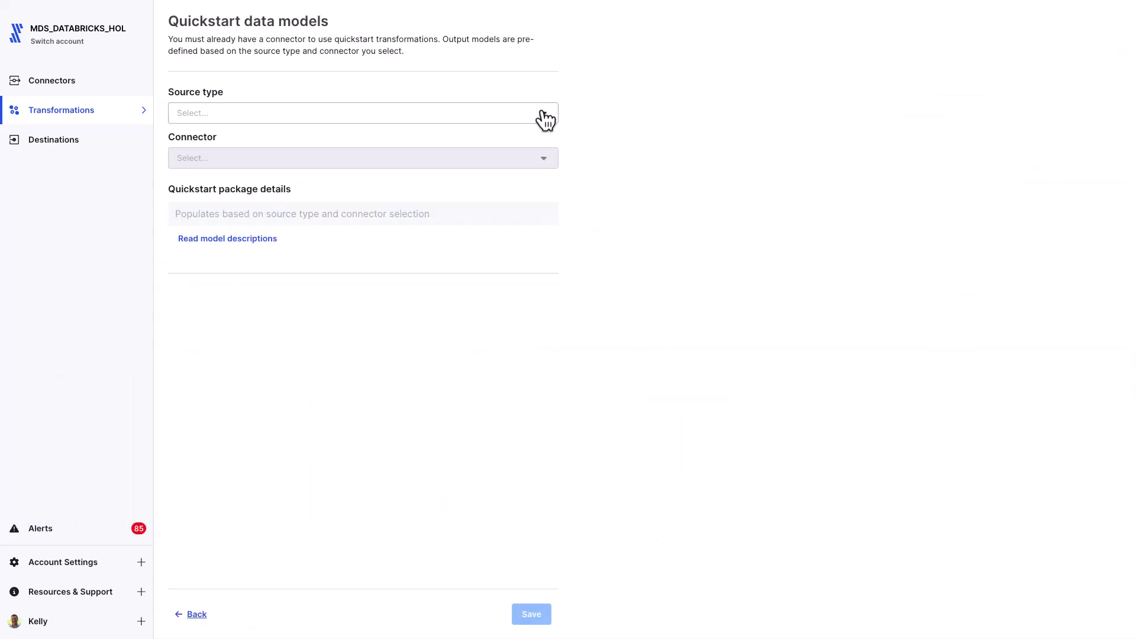
Set the Quickstart data model's source type to Salesforce and its connector to quickstart_salesforce_databricks.
{"action": "left_click", "coordinate": [543, 116]}
{"action": "left_click", "coordinate": [482, 145]}
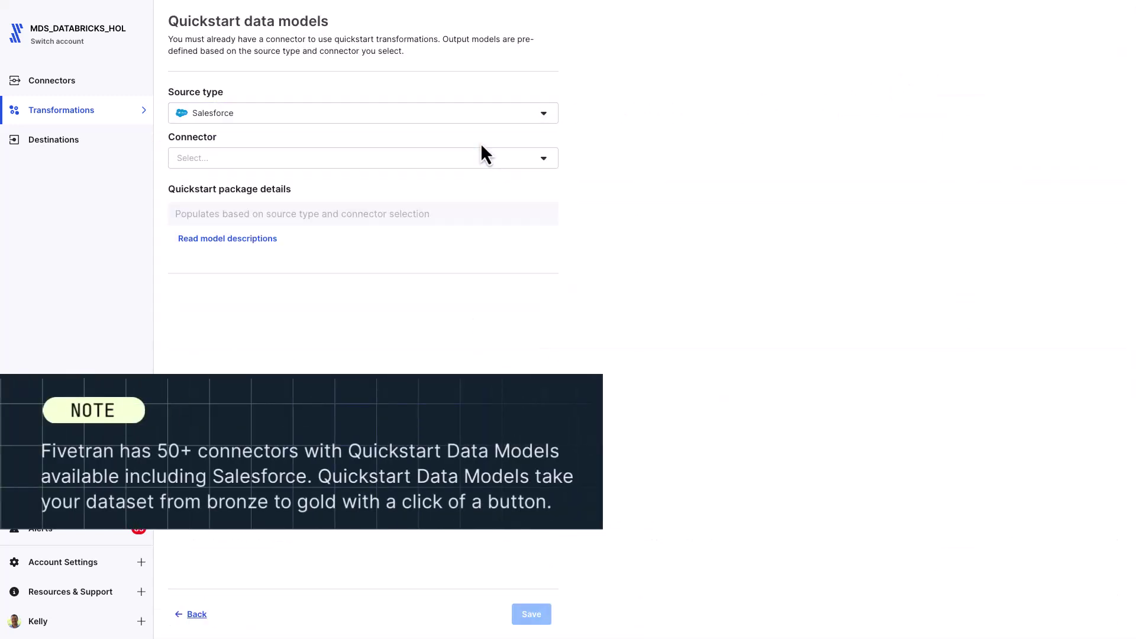
{"action": "left_click", "coordinate": [544, 161]}
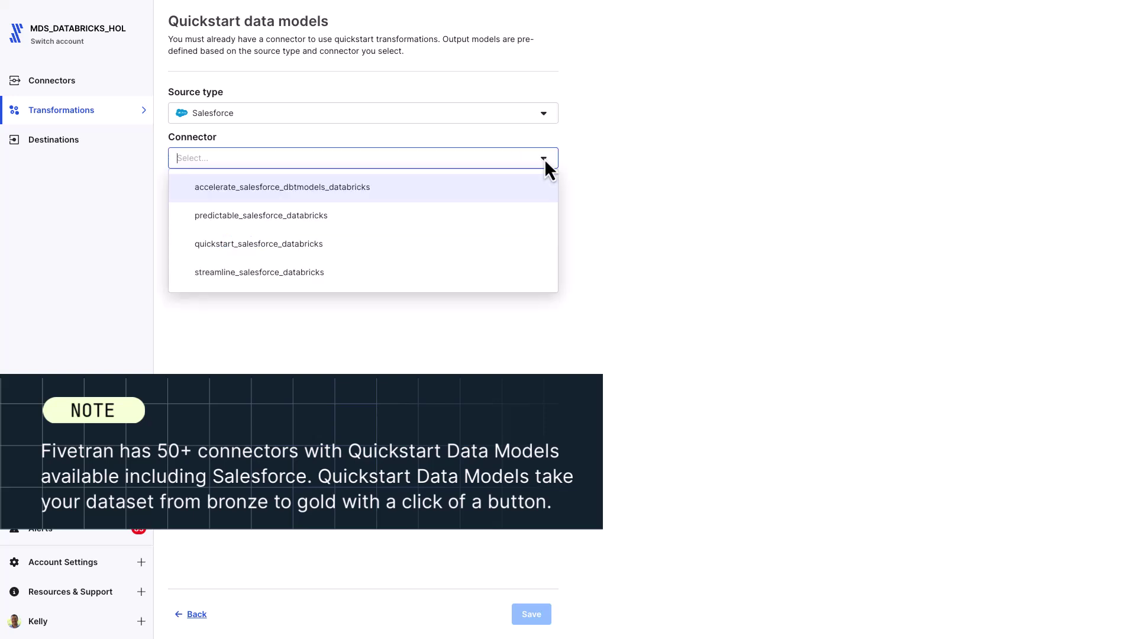
{"action": "left_click", "coordinate": [278, 255]}
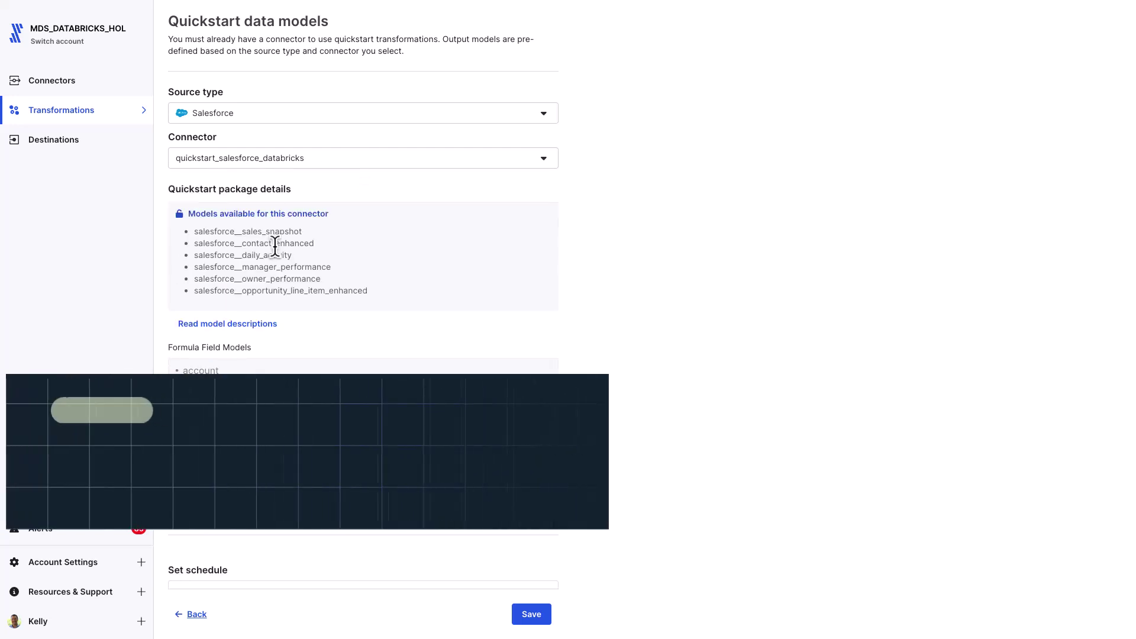
Review the models available for the connector and read their descriptions, including salesforce__opportunity_enhanced.
{"action": "scroll", "coordinate": [474, 275], "scroll_direction": "down", "scroll_amount": 1}
{"action": "scroll", "coordinate": [472, 273], "scroll_direction": "down", "scroll_amount": 3}
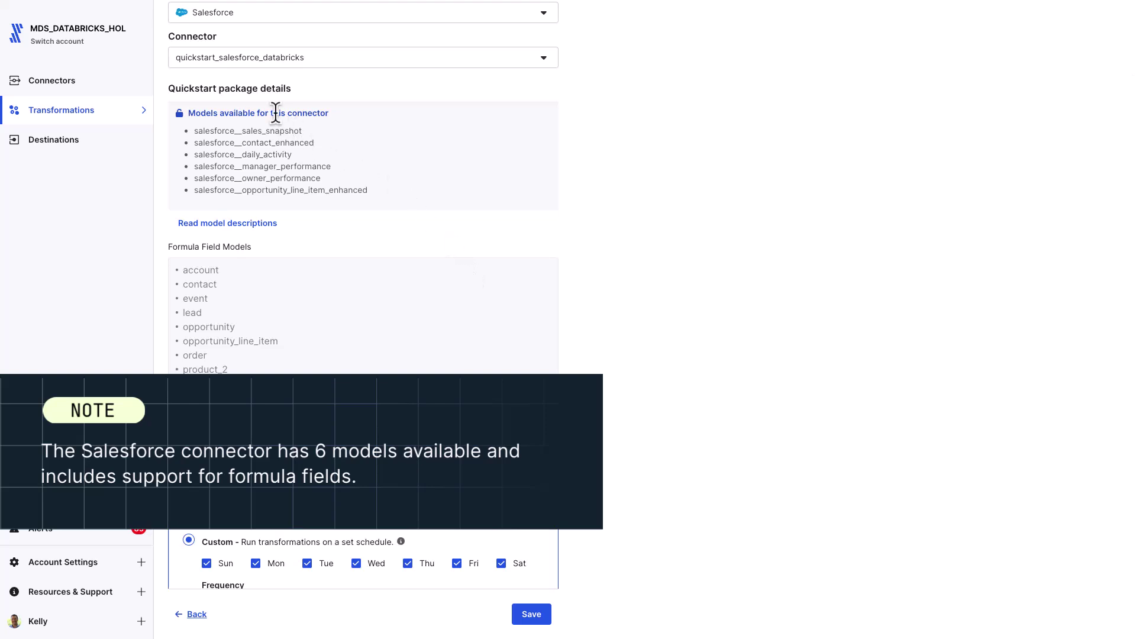
{"action": "left_click", "coordinate": [270, 226]}
{"action": "scroll", "coordinate": [832, 308], "scroll_direction": "down", "scroll_amount": 3}
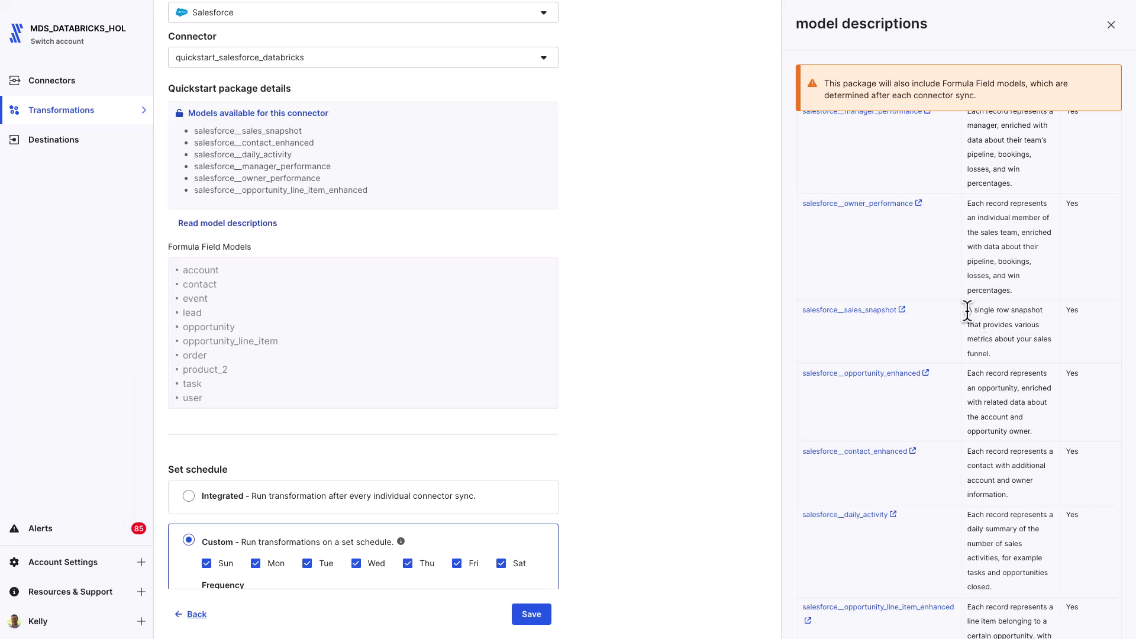
{"action": "left_click_drag", "start_coordinate": [967, 373], "coordinate": [1037, 434]}
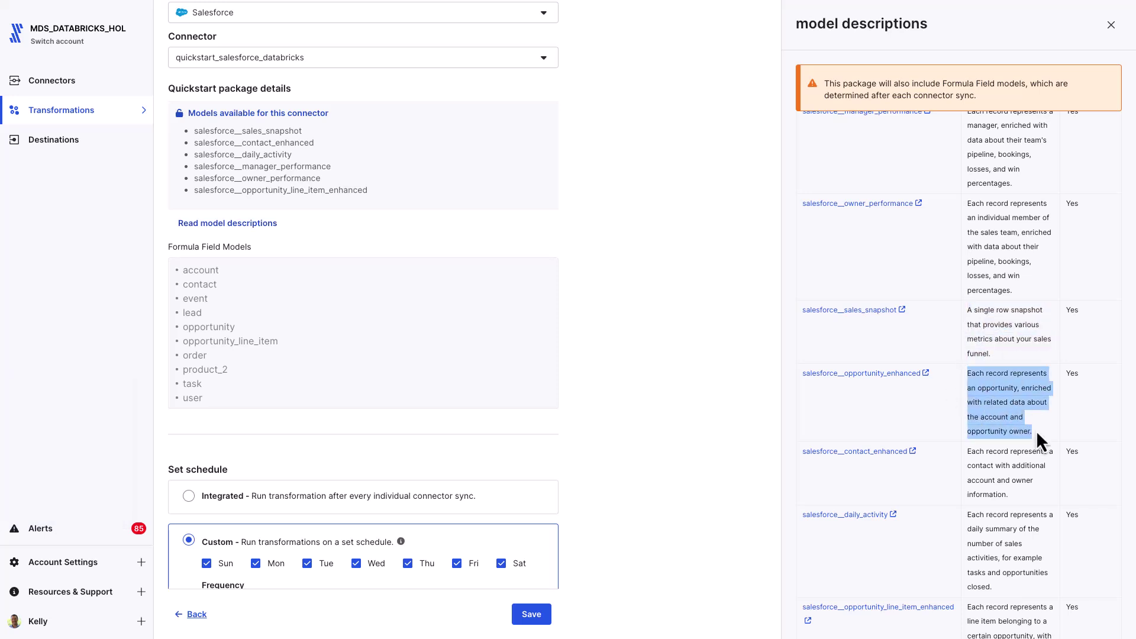
Set the transformation schedule to Integrated so it runs after every individual connector sync.
{"action": "scroll", "coordinate": [605, 378], "scroll_direction": "down", "scroll_amount": 2}
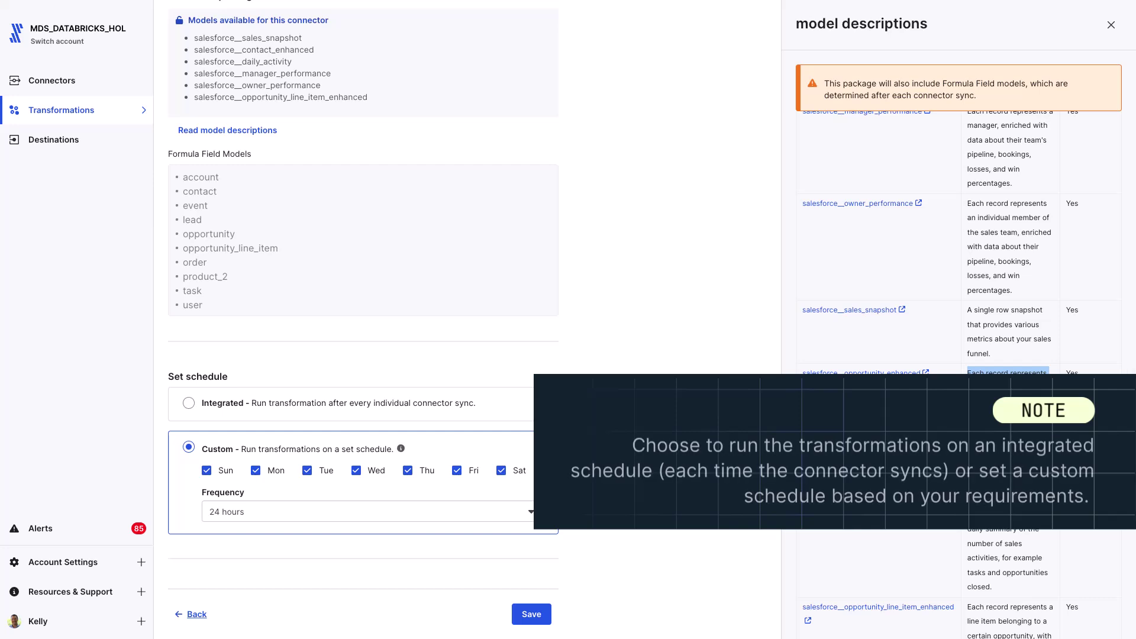
{"action": "left_click", "coordinate": [189, 404]}
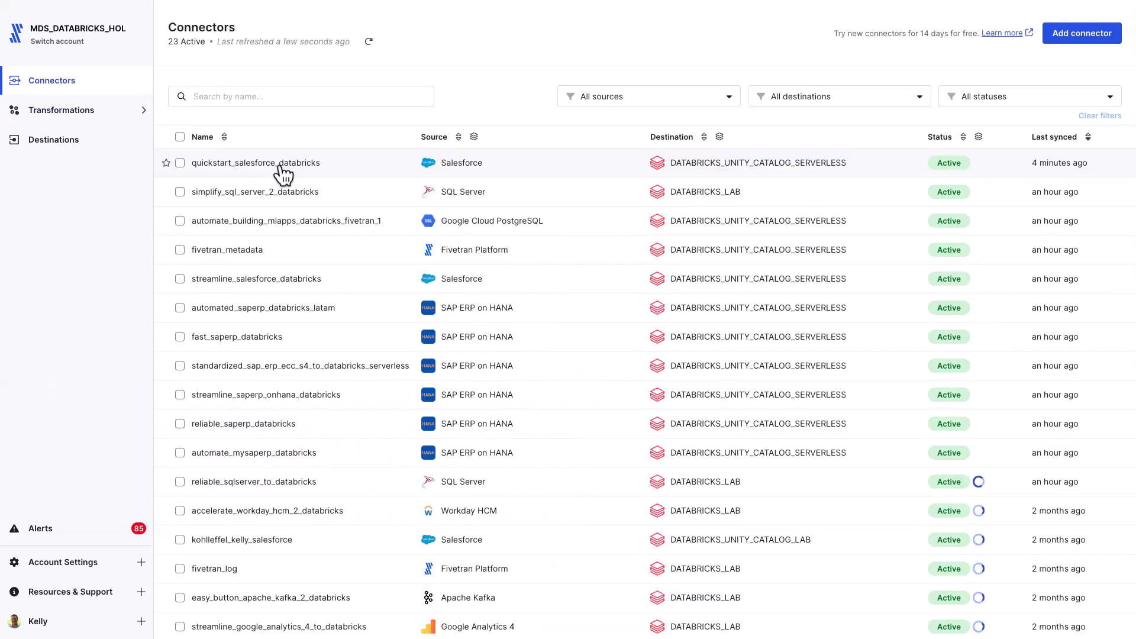
Open the quickstart_salesforce_databricks connector, and check the run log and schedule of the salesforce__sales_snapshot transformation.
{"action": "left_click", "coordinate": [279, 167]}
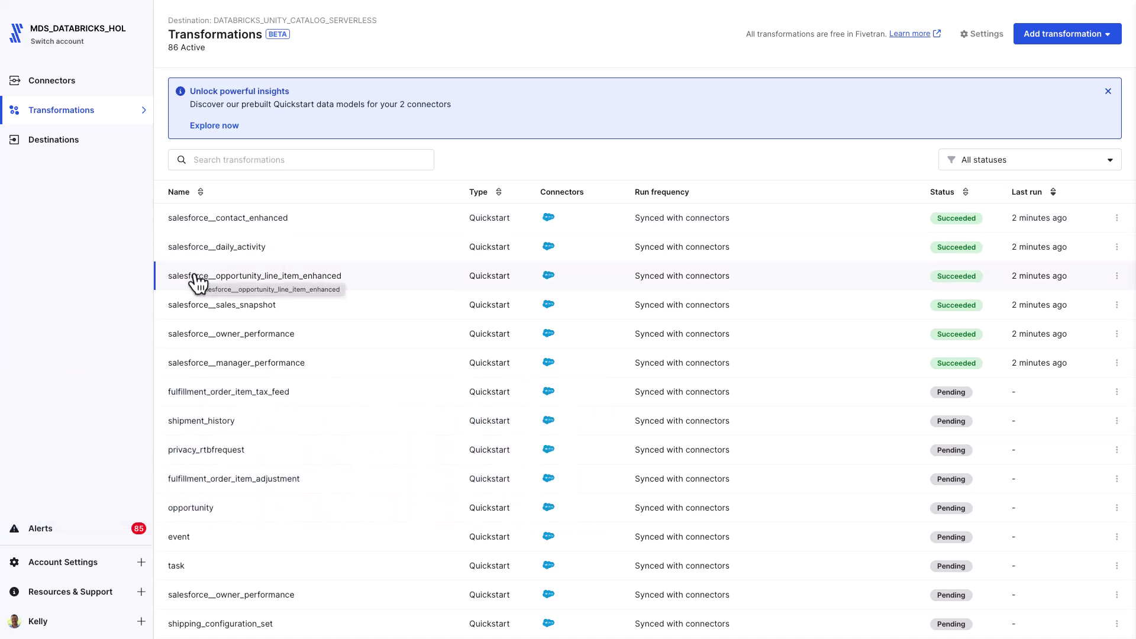
{"action": "left_click", "coordinate": [196, 306]}
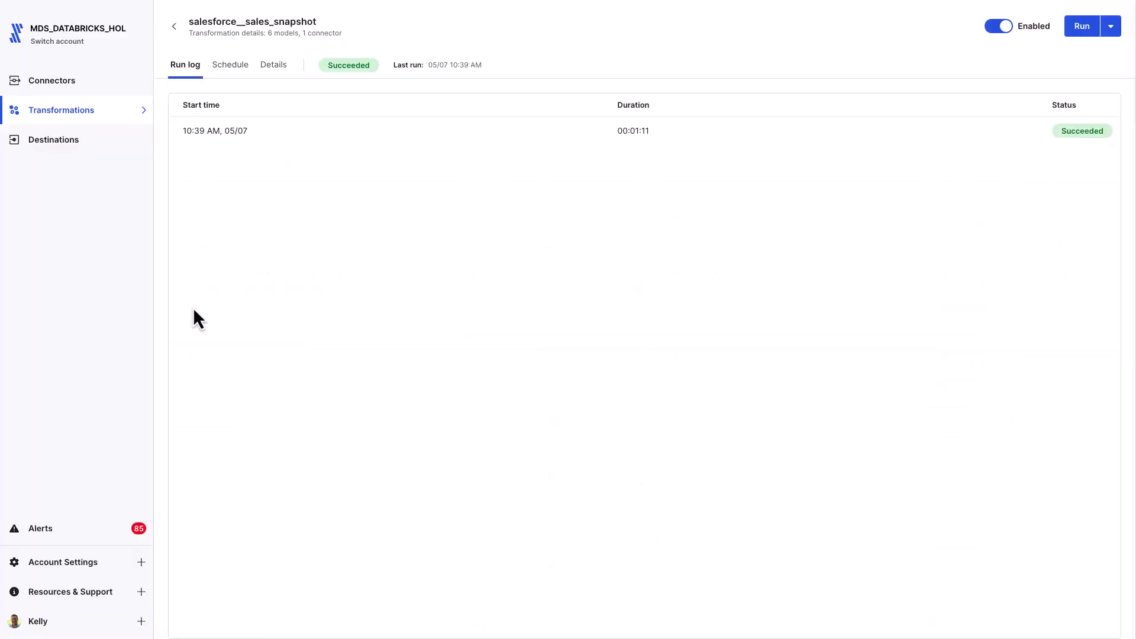
{"action": "left_click", "coordinate": [230, 77]}
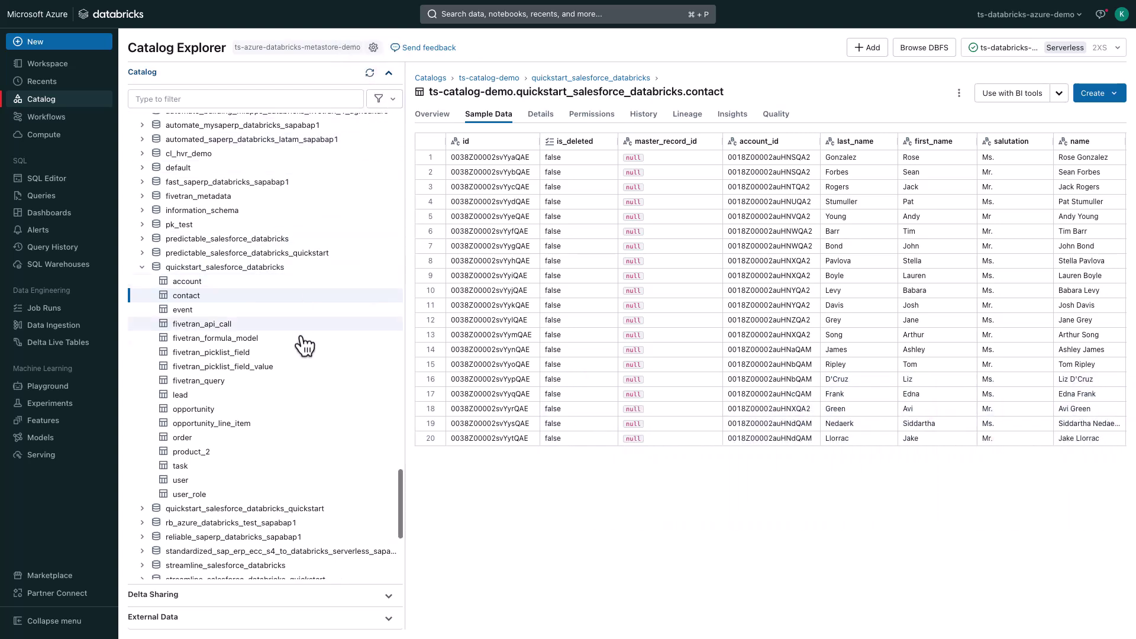
Switch to the Databricks Catalog Explorer and expand the quickstart_salesforce_databricks_quickstart schema to see its transformed tables.
{"action": "left_click", "coordinate": [143, 510]}
{"action": "scroll", "coordinate": [190, 513], "scroll_direction": "down", "scroll_amount": 5}
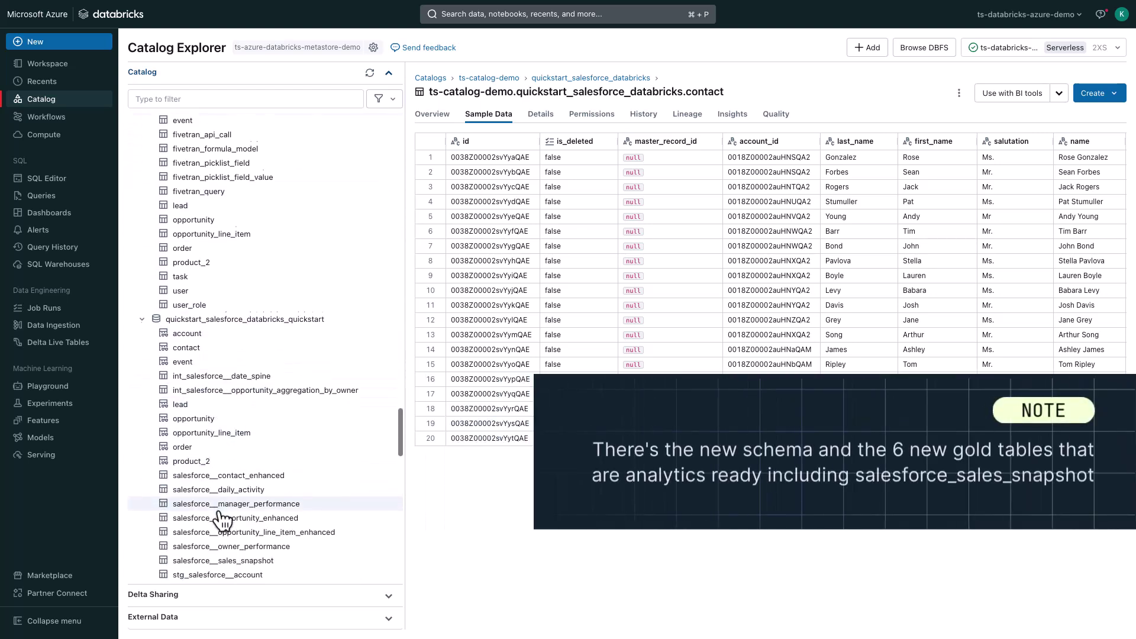
{"action": "scroll", "coordinate": [222, 519], "scroll_direction": "down", "scroll_amount": 4}
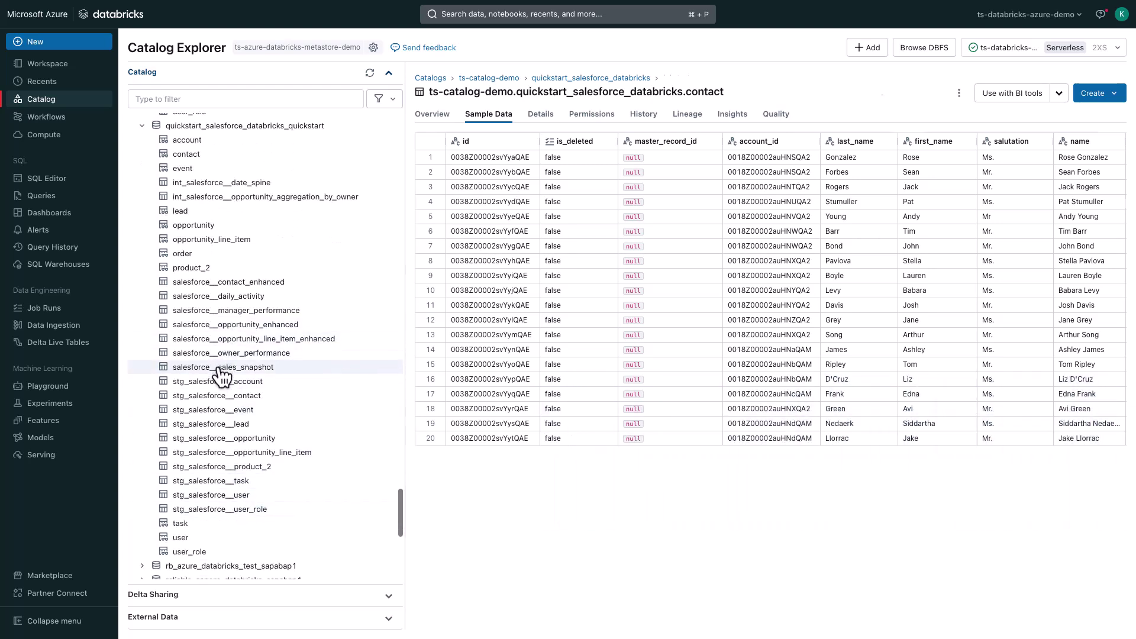
Open the salesforce__sales_snapshot table and examine the booking and pipeline metrics across its sample data.
{"action": "left_click", "coordinate": [221, 368]}
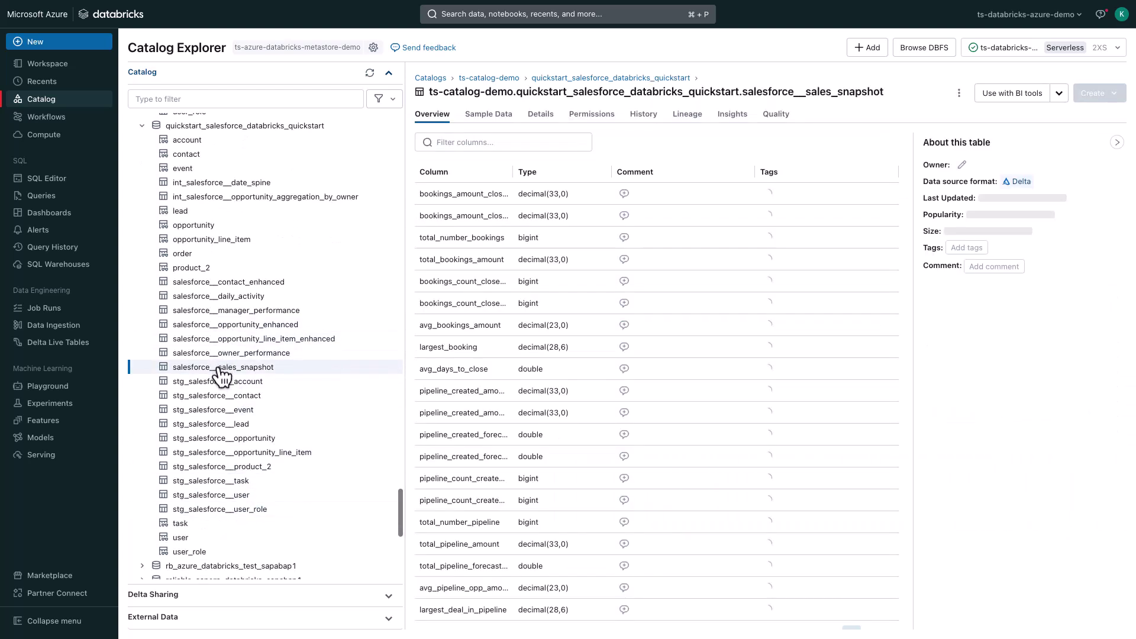
{"action": "left_click", "coordinate": [489, 117]}
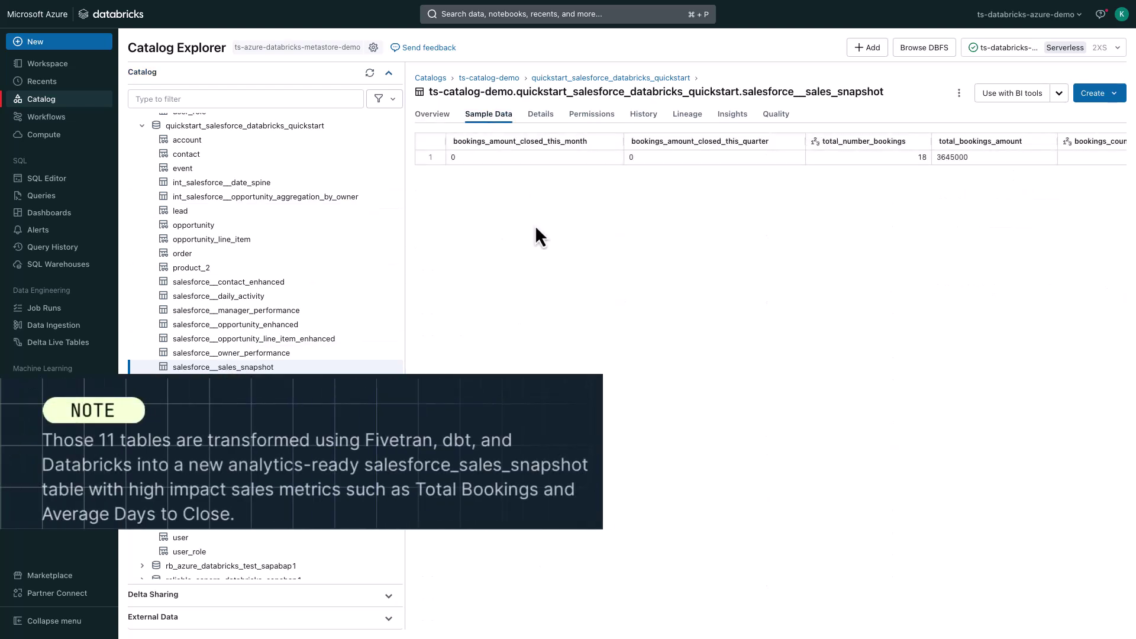
{"action": "scroll", "coordinate": [616, 168], "scroll_direction": "right", "scroll_amount": 3}
{"action": "scroll", "coordinate": [616, 168], "scroll_direction": "right", "scroll_amount": 4}
{"action": "scroll", "coordinate": [616, 169], "scroll_direction": "right", "scroll_amount": 5}
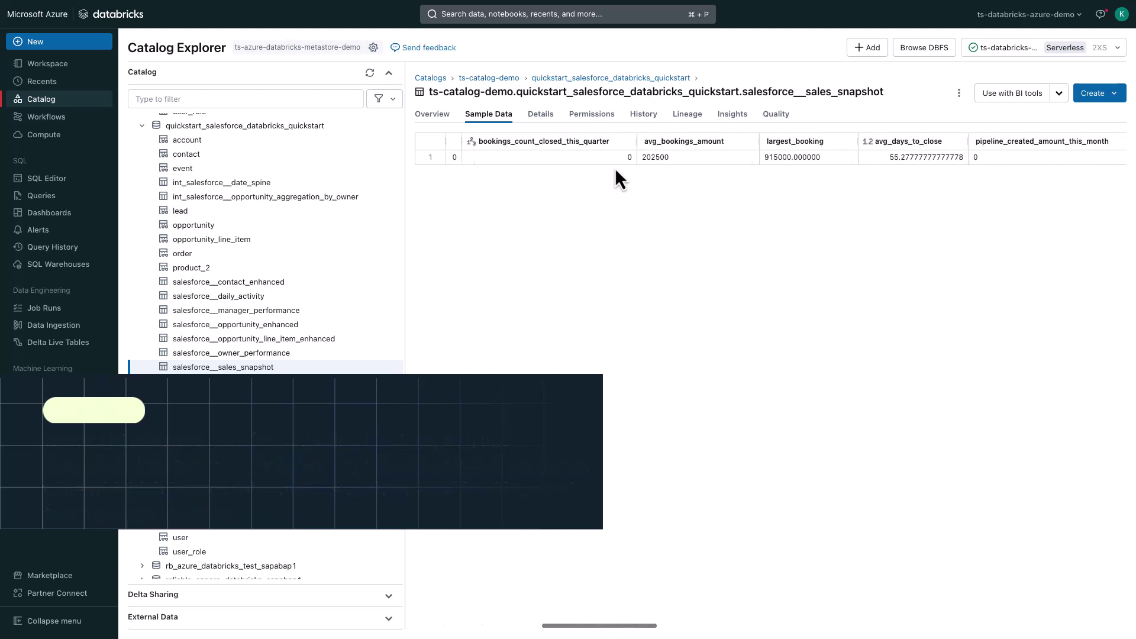
{"action": "scroll", "coordinate": [615, 170], "scroll_direction": "right", "scroll_amount": 5}
{"action": "scroll", "coordinate": [615, 168], "scroll_direction": "right", "scroll_amount": 3}
{"action": "scroll", "coordinate": [616, 168], "scroll_direction": "left", "scroll_amount": 5}
{"action": "scroll", "coordinate": [615, 170], "scroll_direction": "left", "scroll_amount": 5}
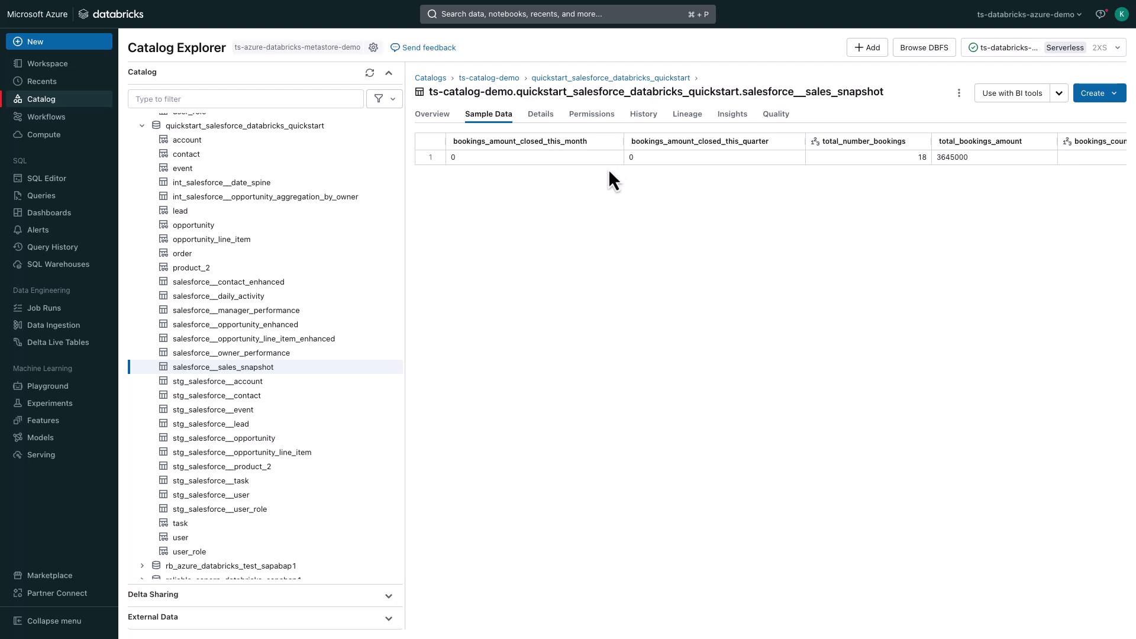
Create a dashboard from the salesforce__sales_snapshot table and place a new visualization widget below its data table.
{"action": "left_click", "coordinate": [1114, 99]}
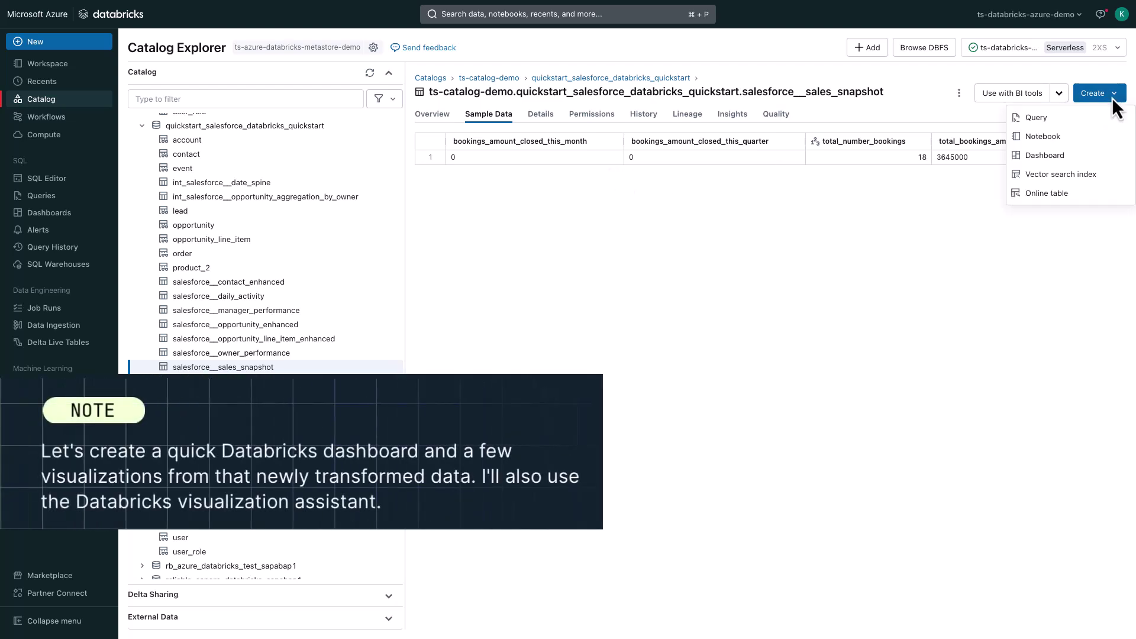
{"action": "left_click", "coordinate": [1069, 156]}
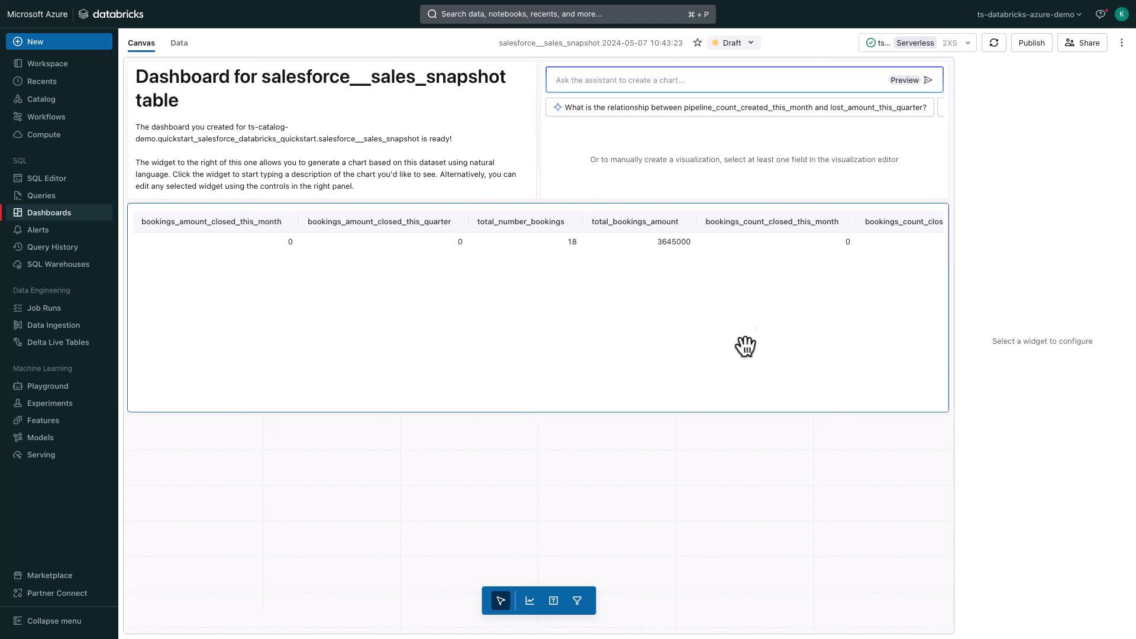
{"action": "left_click", "coordinate": [529, 601]}
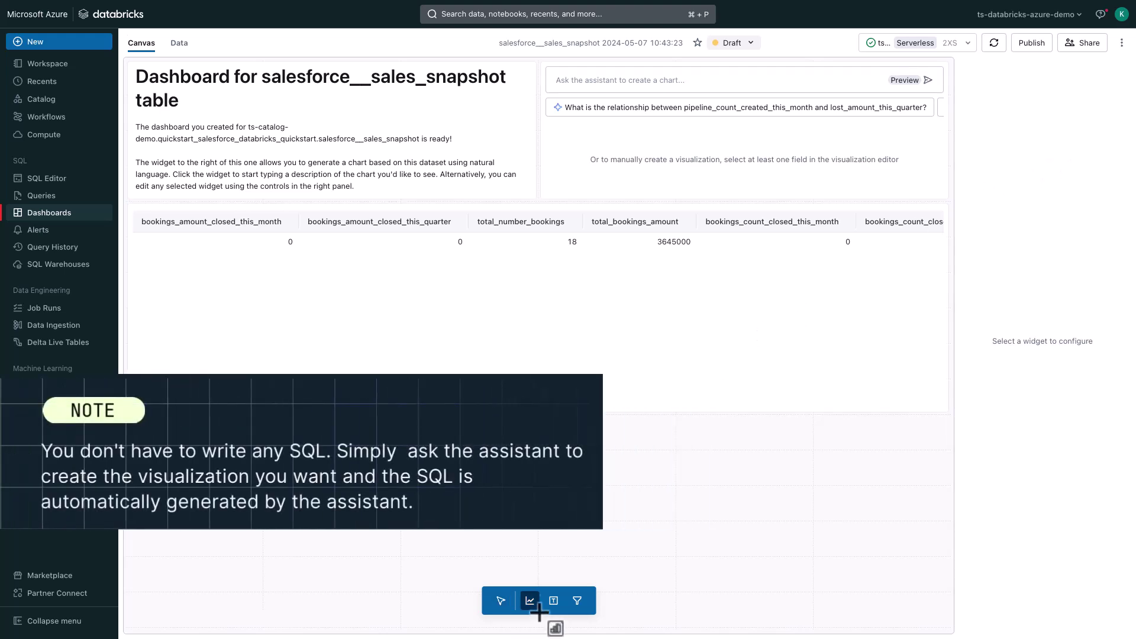
{"action": "left_click", "coordinate": [415, 426]}
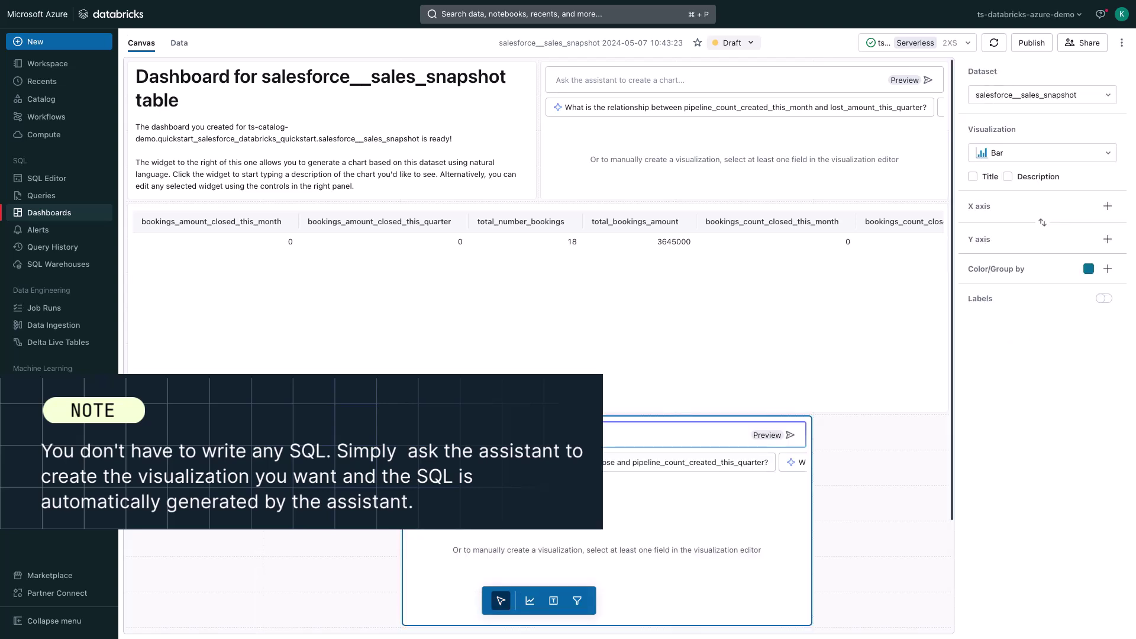
Ask the assistant in the new widget "give me the total_bookings_amount" and shrink the widget to a small tile.
{"action": "left_click", "coordinate": [426, 436]}
{"action": "type", "text": "give me the total"}
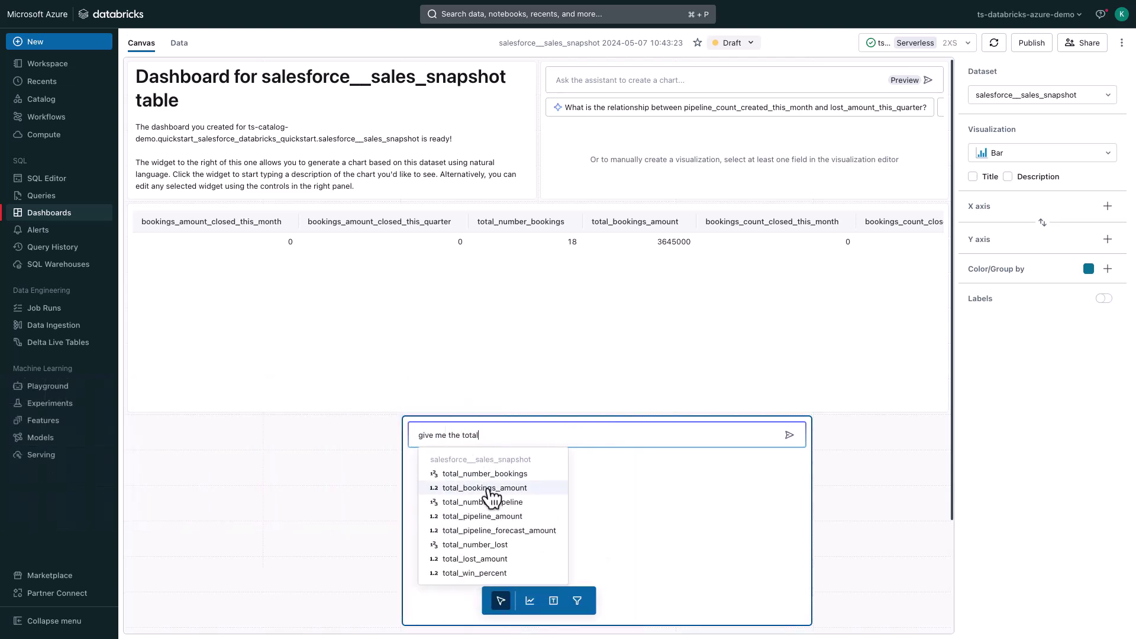
{"action": "left_click", "coordinate": [491, 488]}
{"action": "left_click", "coordinate": [790, 435]}
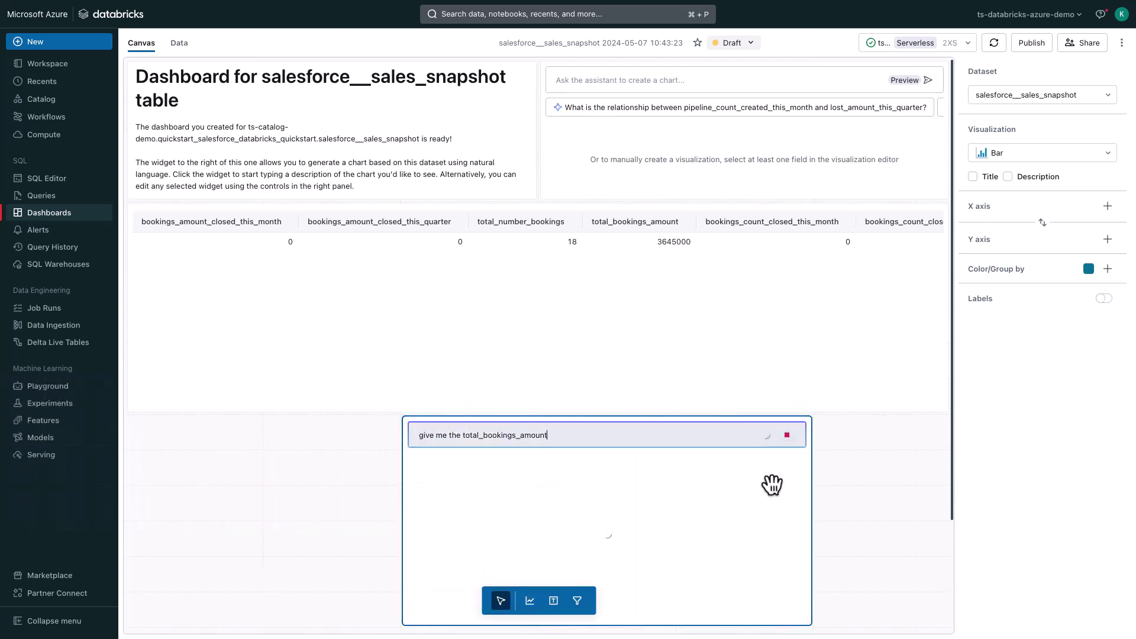
{"action": "left_click_drag", "start_coordinate": [807, 620], "coordinate": [606, 523]}
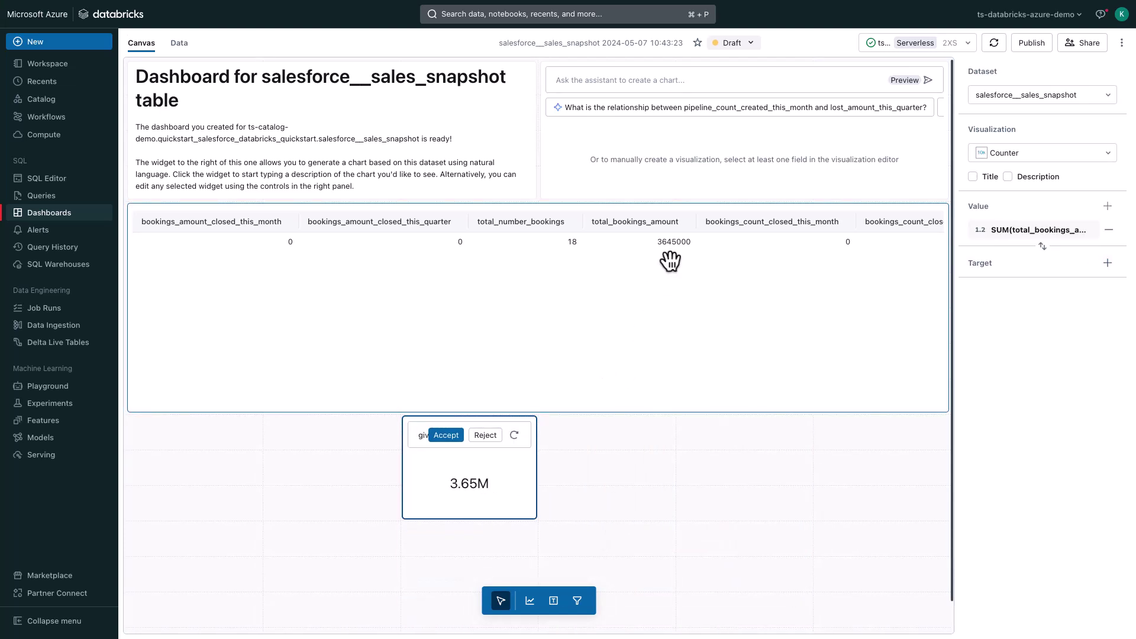
Shorten the data table to a single-row height, then accept the generated counter and move it to the canvas's left edge below the table.
{"action": "left_click", "coordinate": [583, 409]}
{"action": "left_click_drag", "start_coordinate": [583, 408], "coordinate": [588, 259]}
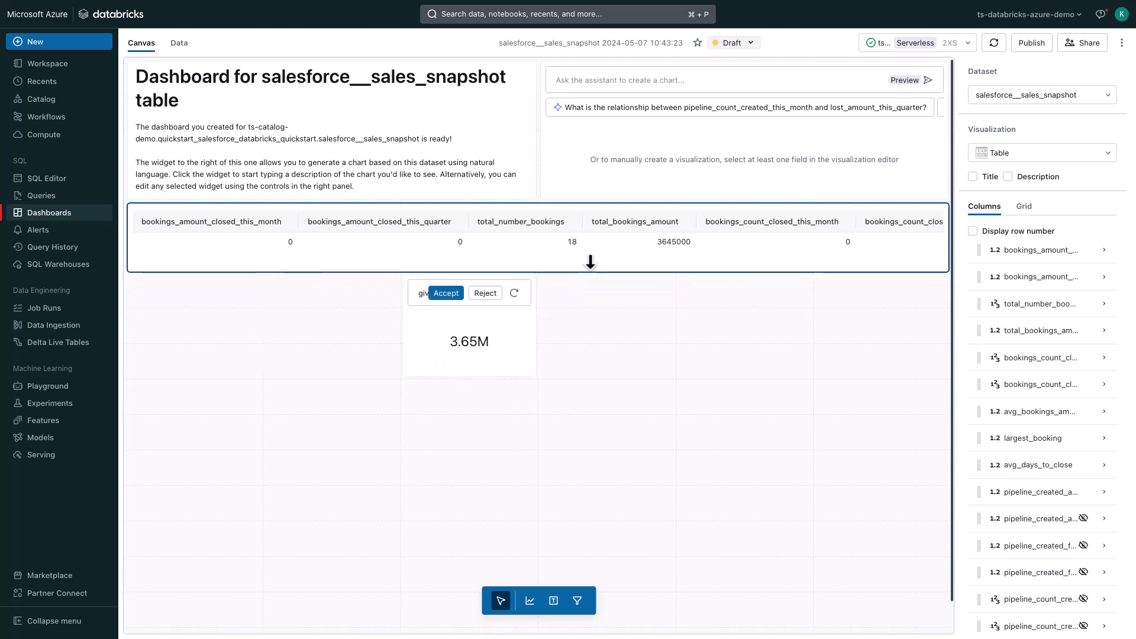
{"action": "left_click_drag", "start_coordinate": [463, 311], "coordinate": [210, 302]}
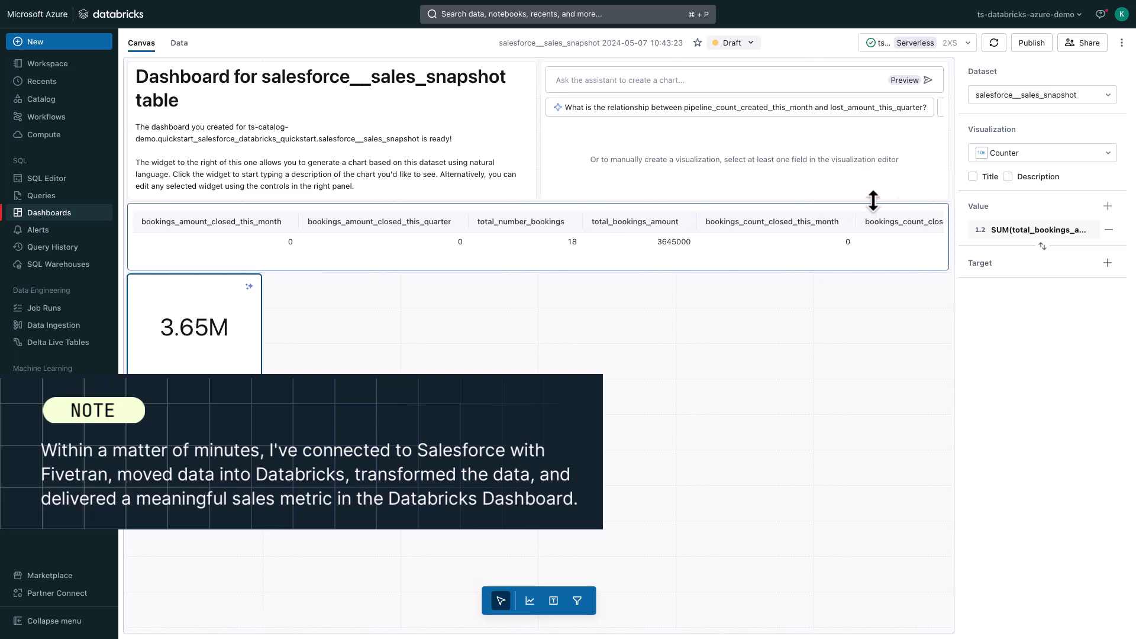
Show the counter widget's title and set it to "Total Bookings".
{"action": "left_click", "coordinate": [974, 176]}
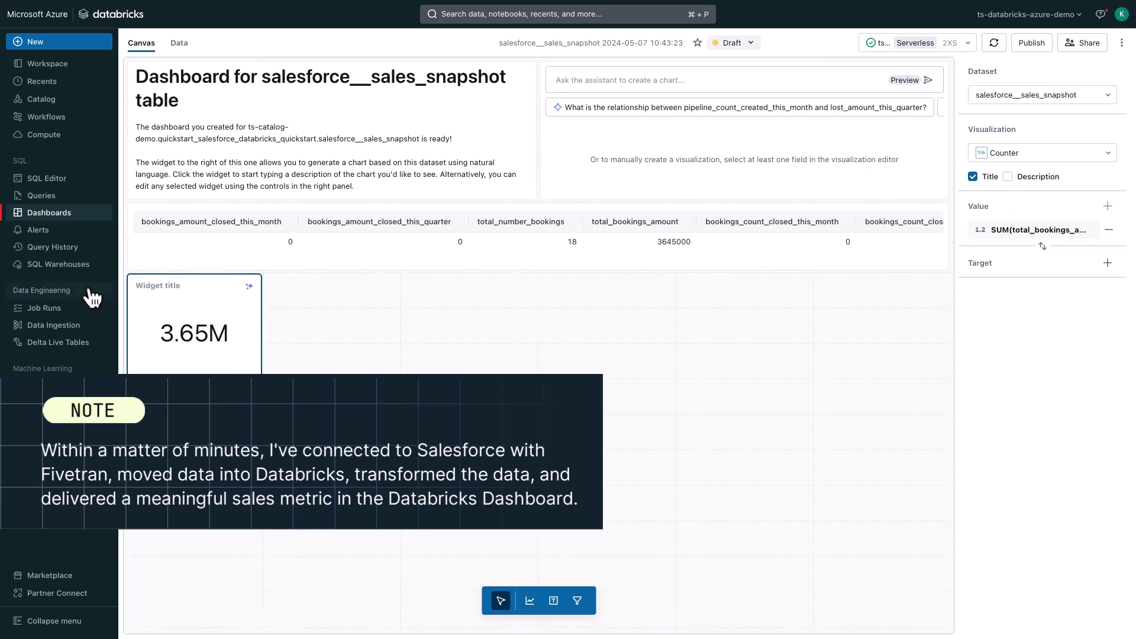
{"action": "left_click", "coordinate": [152, 286]}
{"action": "type", "text": "Total Bookings"}
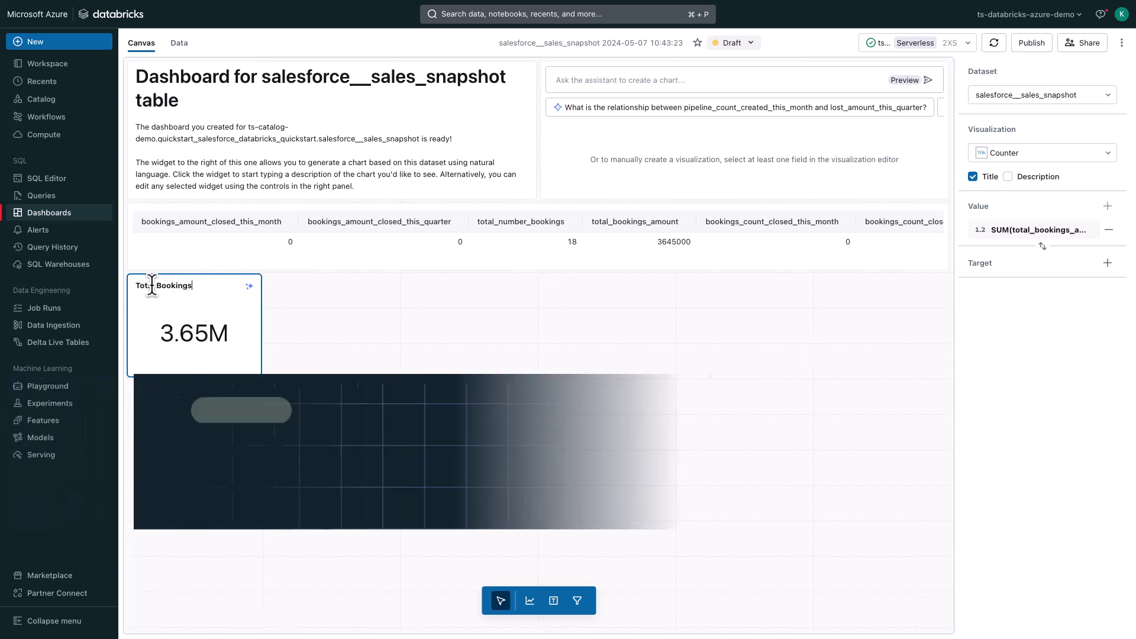
Add a visualization widget to the canvas and ask the assistant "give me the avg_bookings_amount".
{"action": "left_click", "coordinate": [531, 601]}
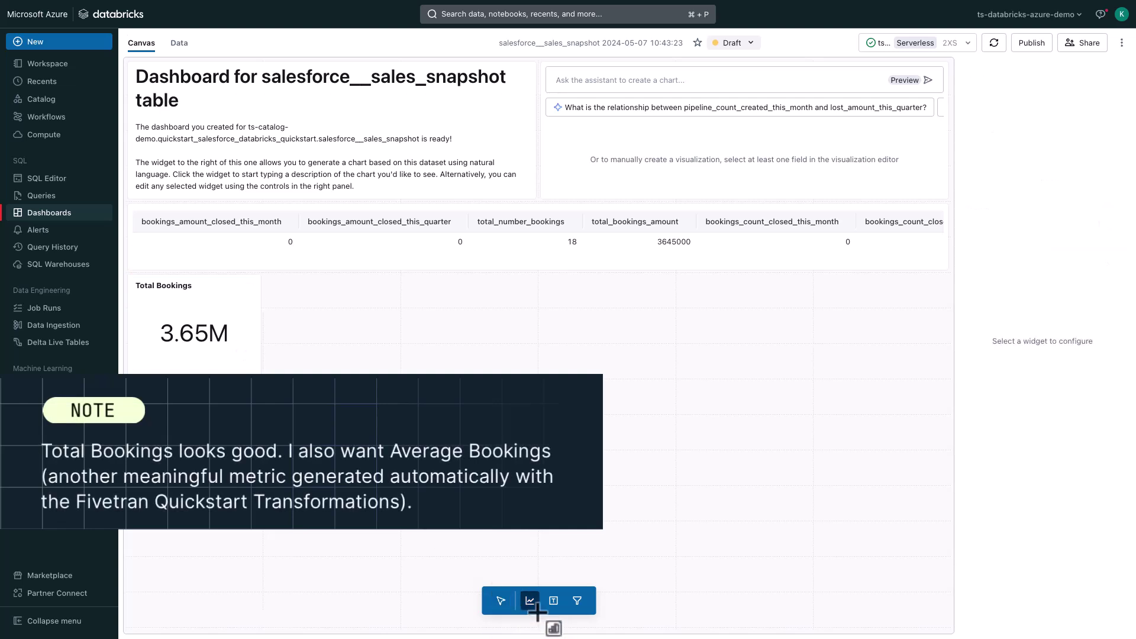
{"action": "key", "text": "Escape"}
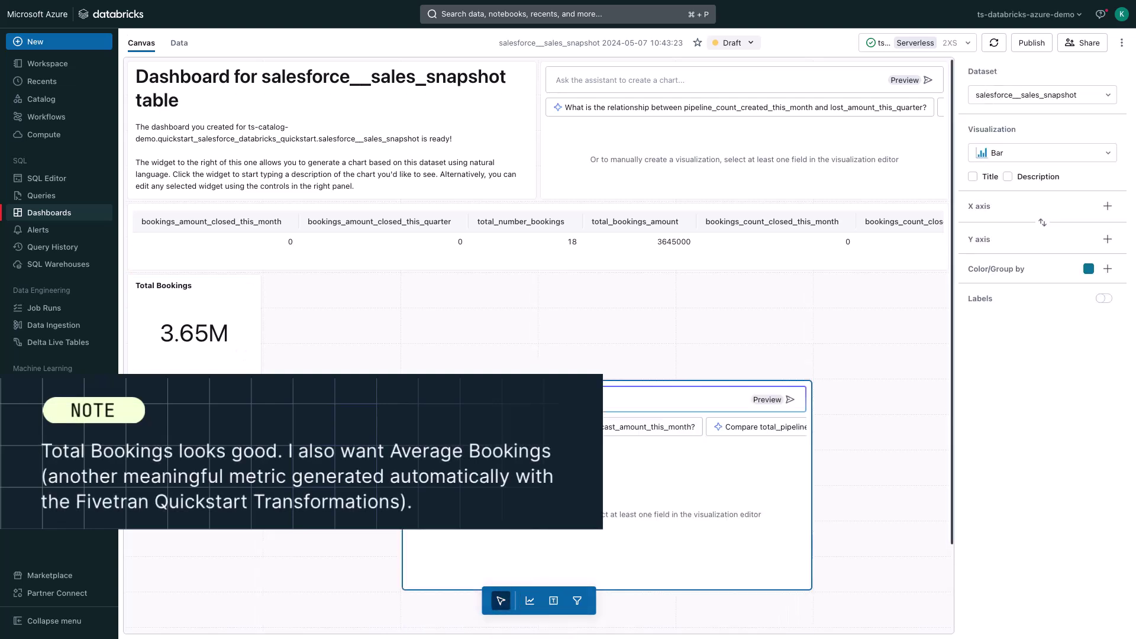
{"action": "type", "text": "Get the a"}
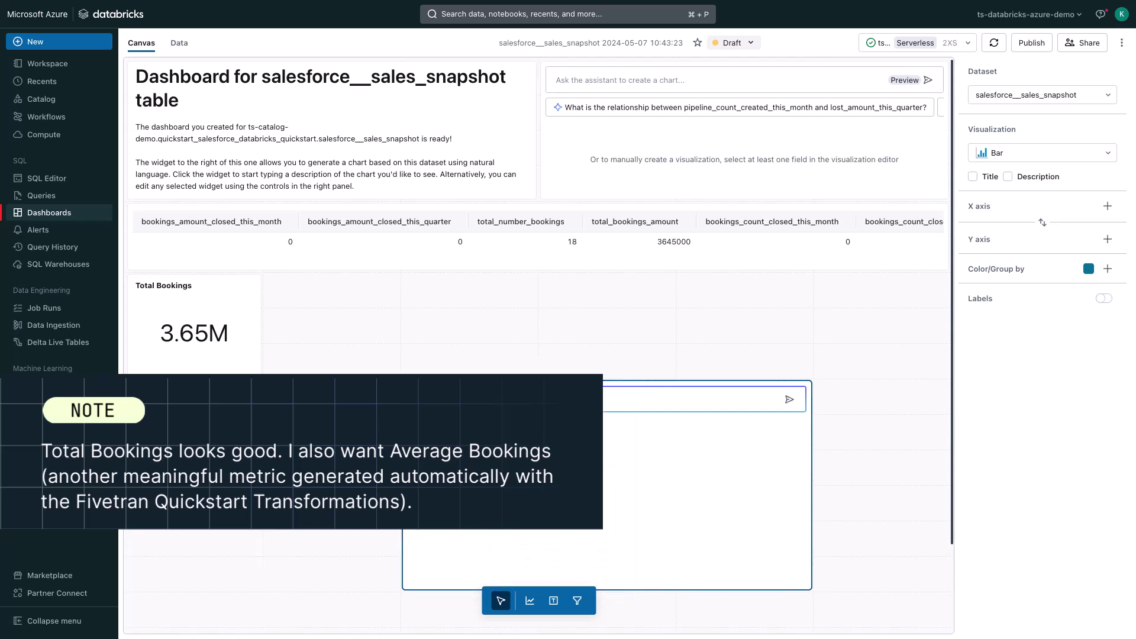
{"action": "type", "text": "verag"}
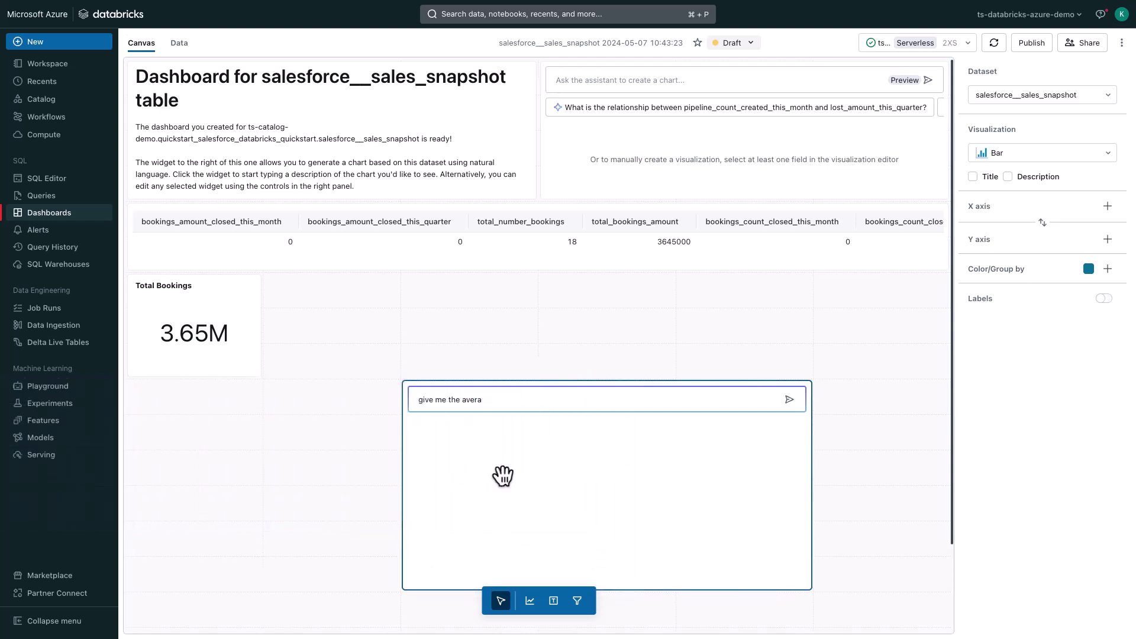
{"action": "key", "text": "BackSpace"}
{"action": "type", "text": "g"}
{"action": "left_click", "coordinate": [486, 441]}
{"action": "left_click", "coordinate": [790, 401]}
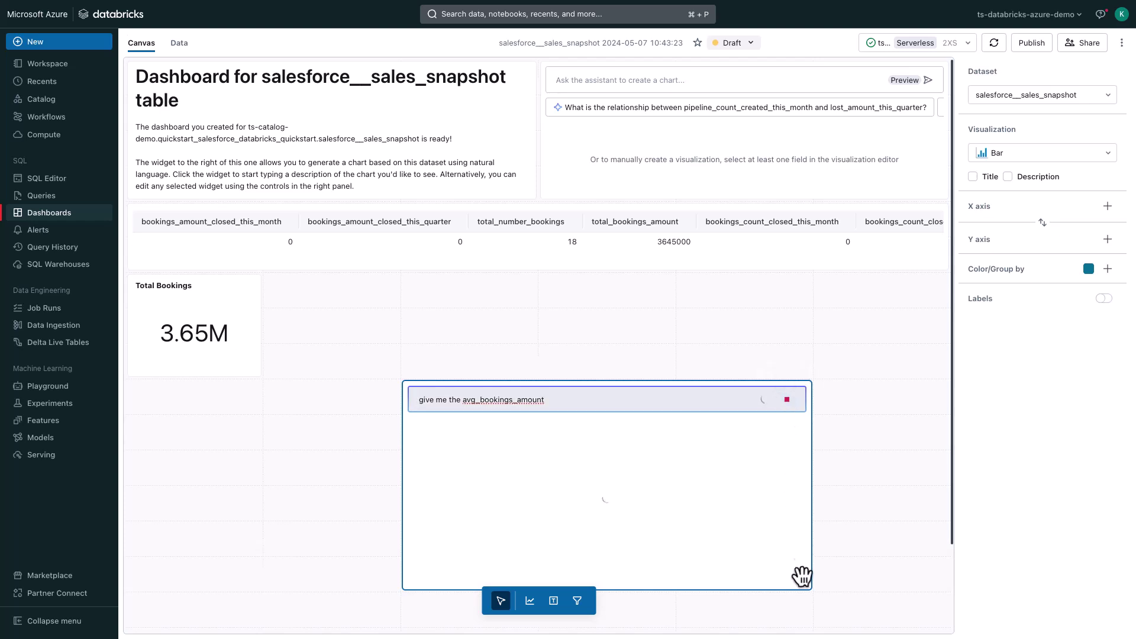
Shrink the accepted average bookings counter to a small tile beside Total Bookings and title it "Average Bookings".
{"action": "left_click_drag", "start_coordinate": [810, 587], "coordinate": [370, 335]}
{"action": "left_click", "coordinate": [315, 301]}
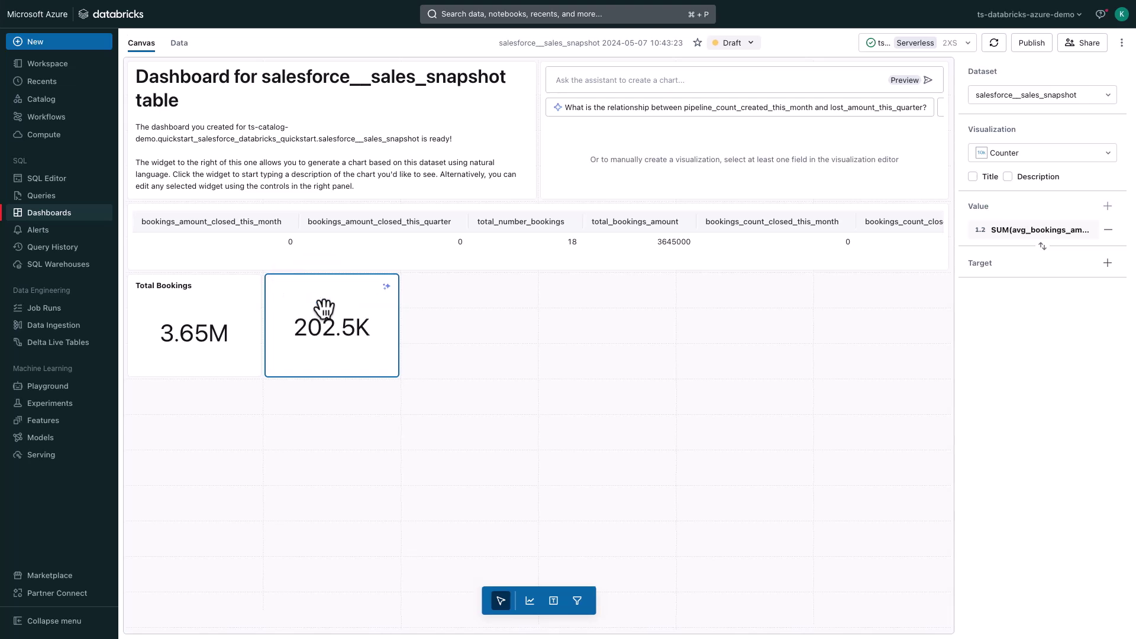
{"action": "left_click", "coordinate": [973, 177]}
{"action": "left_click", "coordinate": [302, 285]}
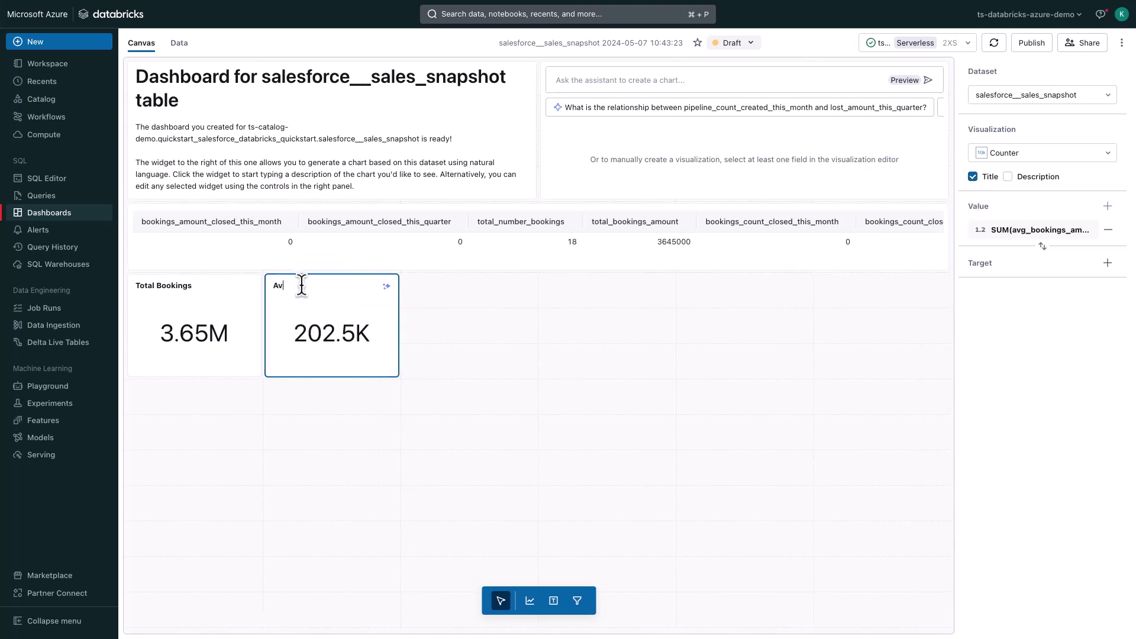
{"action": "left_click", "coordinate": [459, 355]}
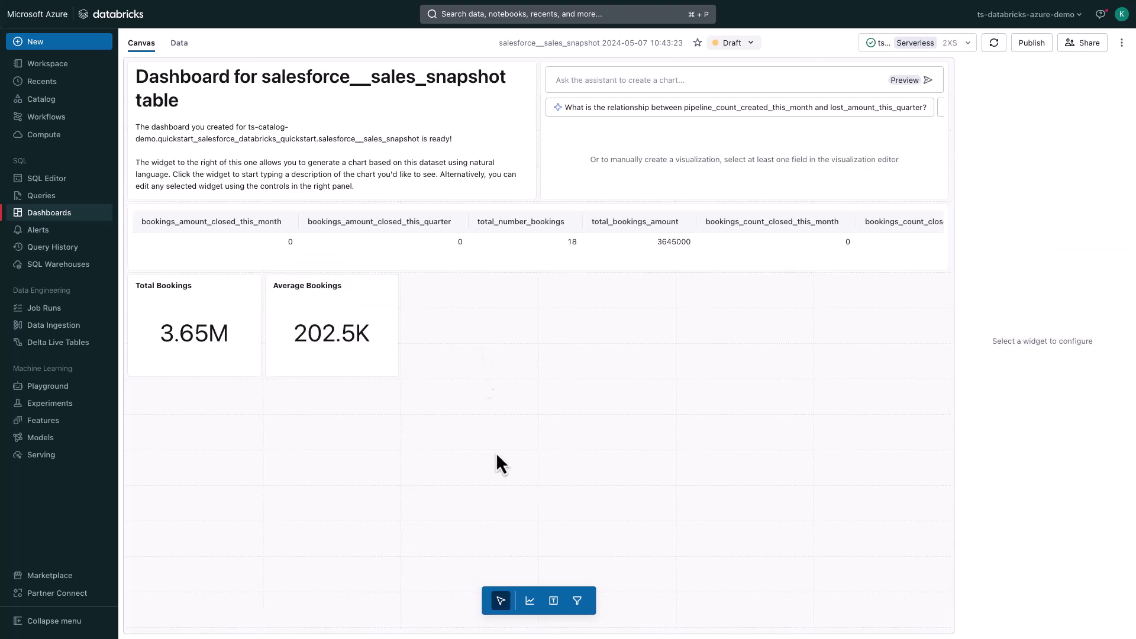
Add a third visualization widget and ask the assistant "provide me with the avg_days_to_close".
{"action": "left_click", "coordinate": [530, 601]}
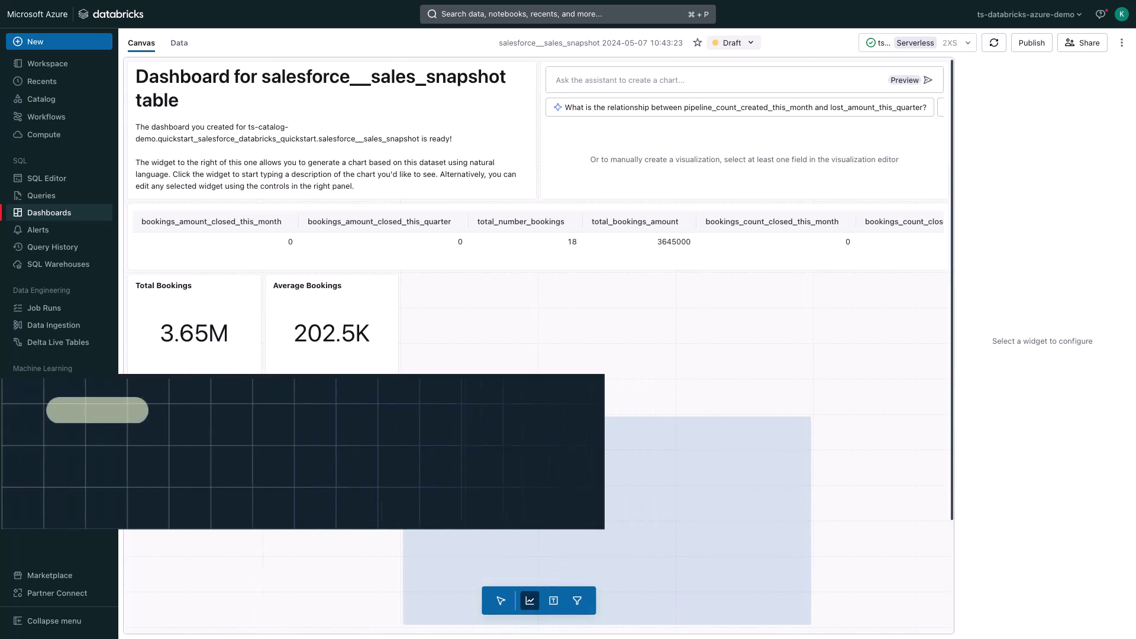
{"action": "left_click", "coordinate": [527, 420]}
{"action": "type", "text": "avg_days_to_close"}
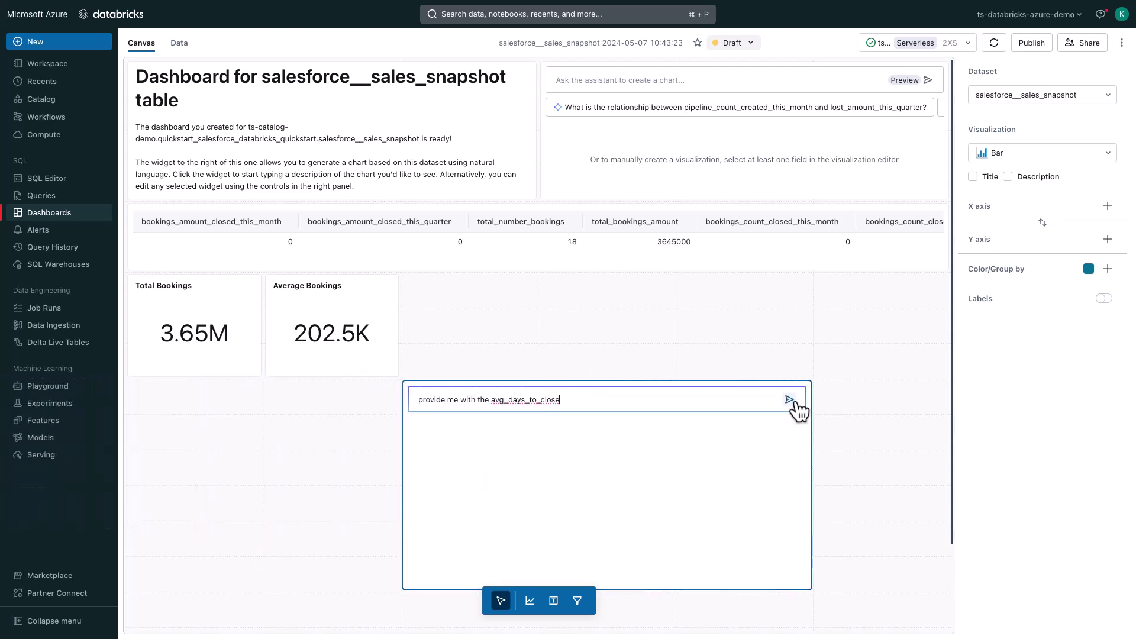
{"action": "left_click", "coordinate": [792, 401]}
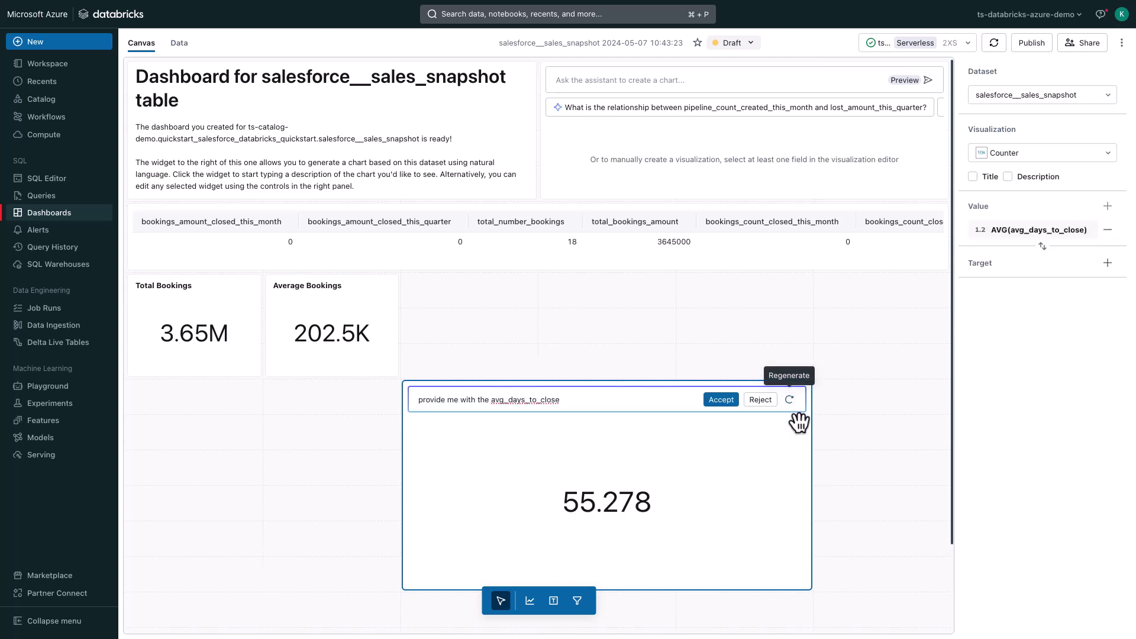
Shrink and accept the days-to-close counter beside Average Bookings, and title it "Average Days to Close".
{"action": "left_click_drag", "start_coordinate": [809, 587], "coordinate": [520, 473]}
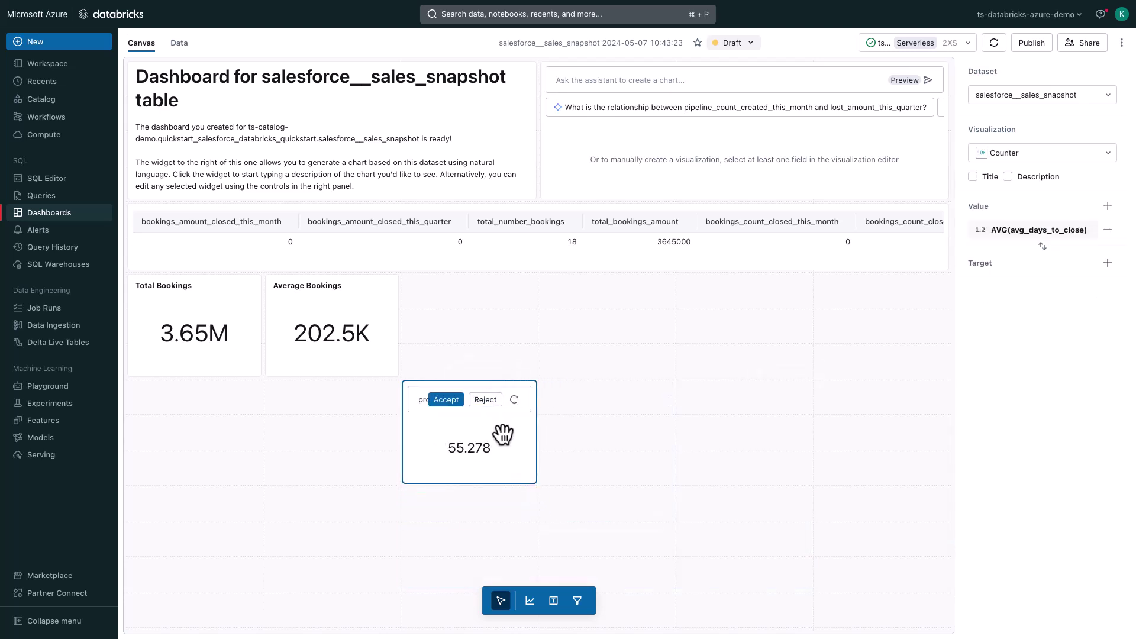
{"action": "left_click_drag", "start_coordinate": [497, 431], "coordinate": [497, 325]}
{"action": "left_click", "coordinate": [448, 293]}
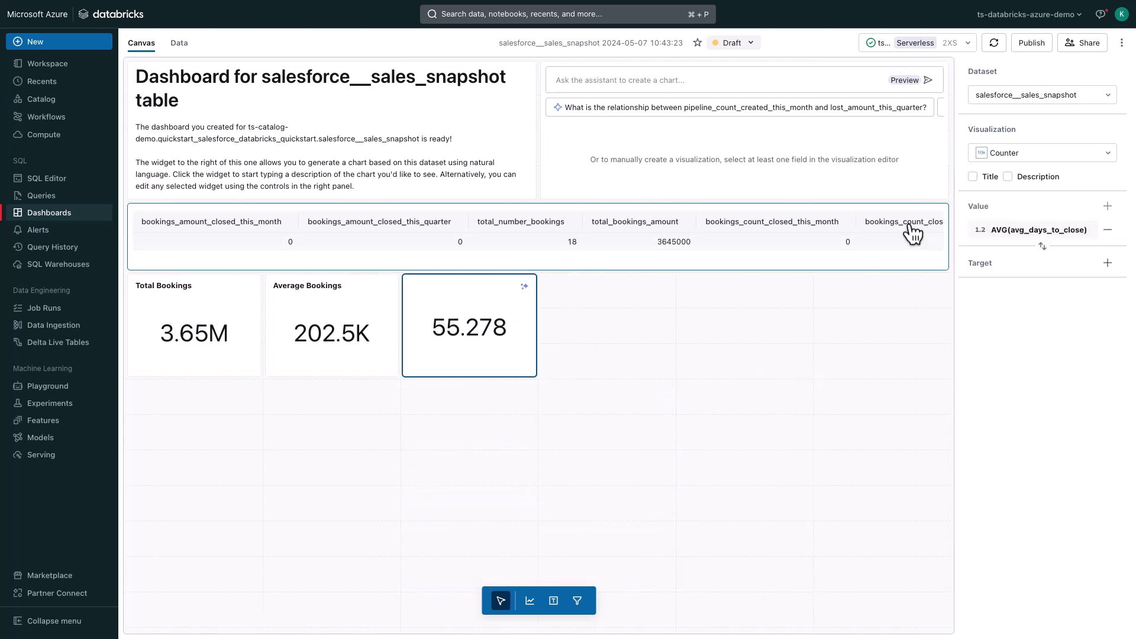
{"action": "left_click", "coordinate": [973, 177]}
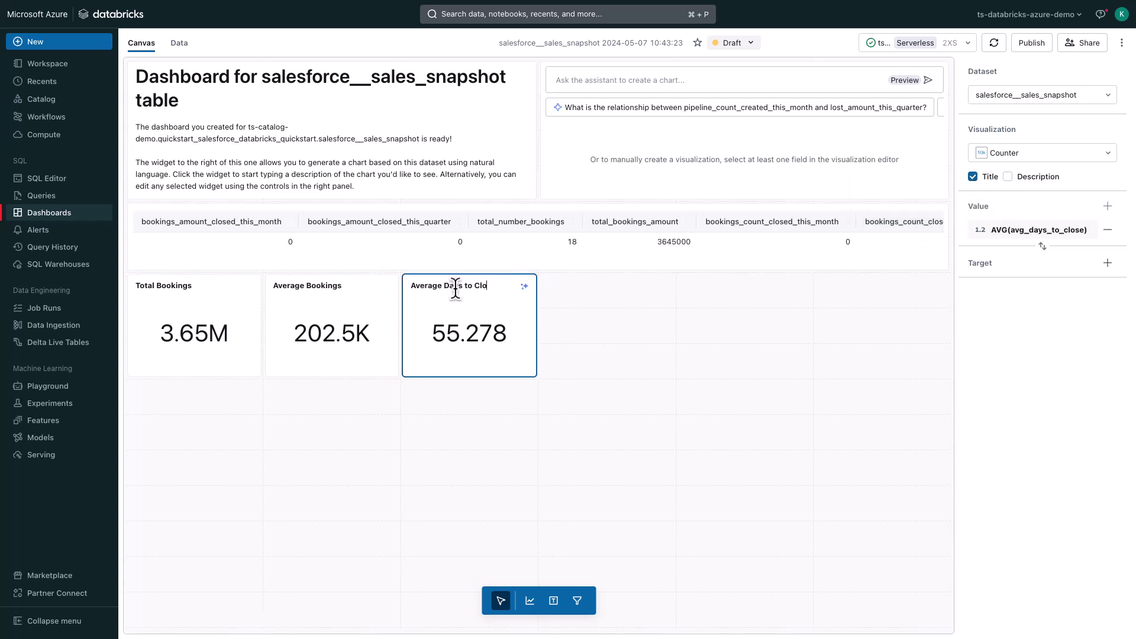
Rename the dashboard as "Salesforce Metrics - Quickstart Dashboard".
{"action": "left_click", "coordinate": [601, 42]}
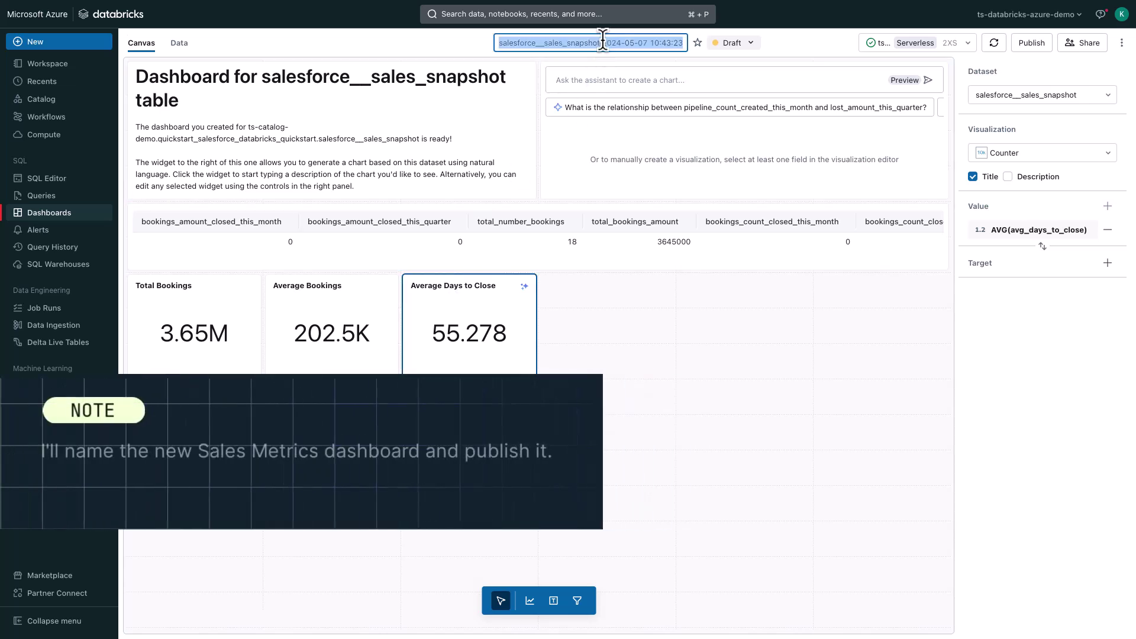
{"action": "type", "text": "Salesforce Metrics"}
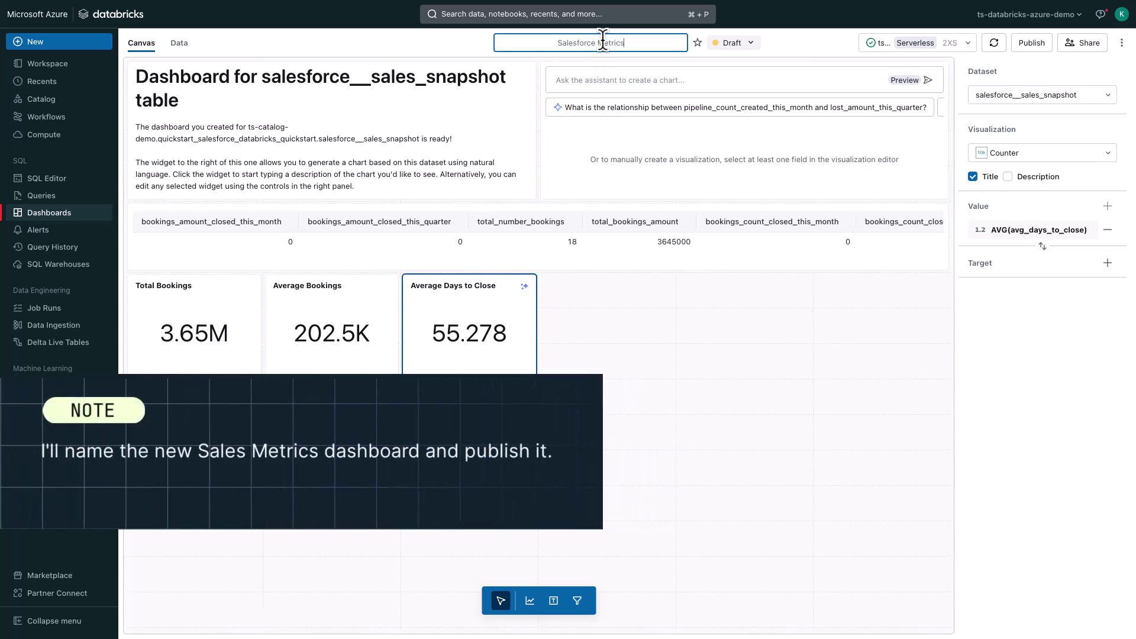
{"action": "type", "text": "ckstart Dashboard"}
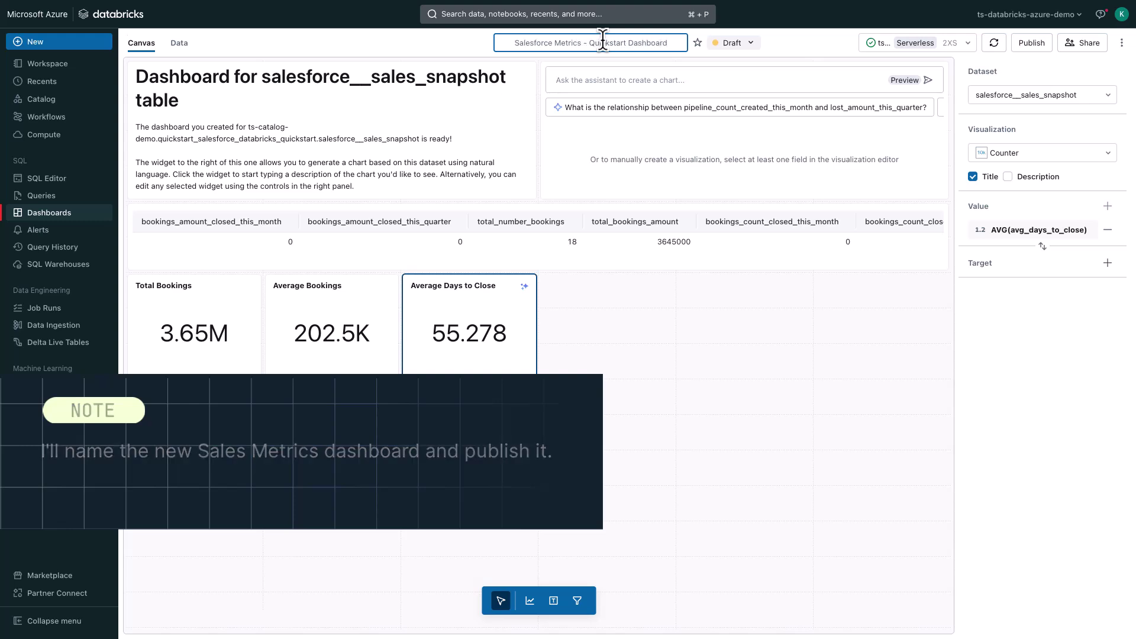
{"action": "key", "text": "Return"}
Publish the dashboard with the default embedded credentials and open its published version.
{"action": "left_click", "coordinate": [1030, 43]}
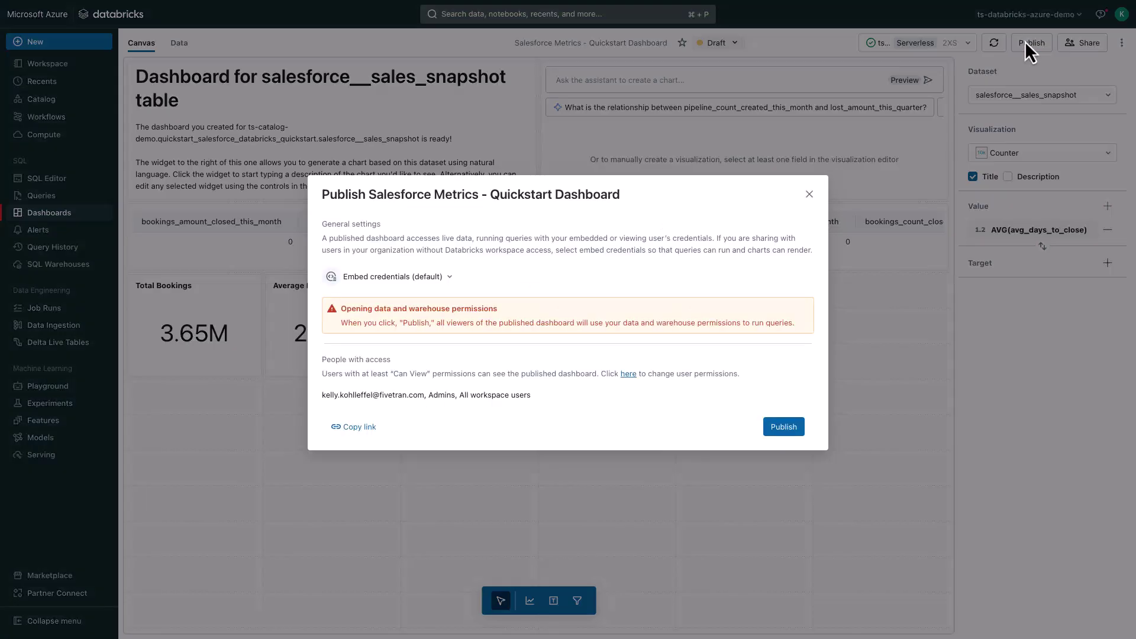
{"action": "left_click", "coordinate": [784, 428]}
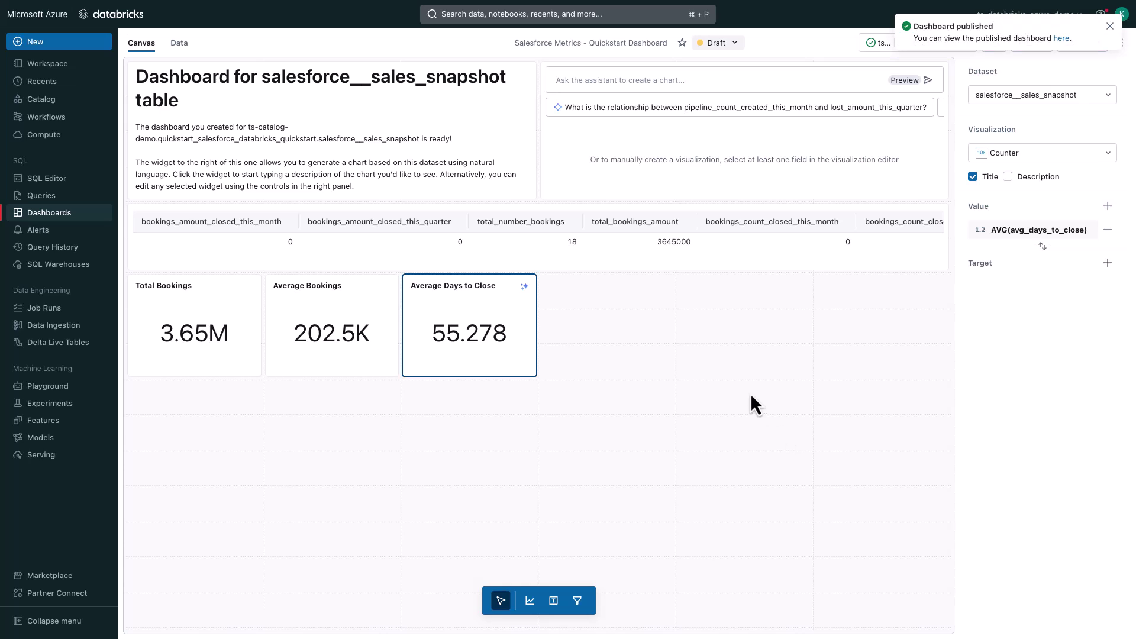
{"action": "left_click", "coordinate": [1062, 39]}
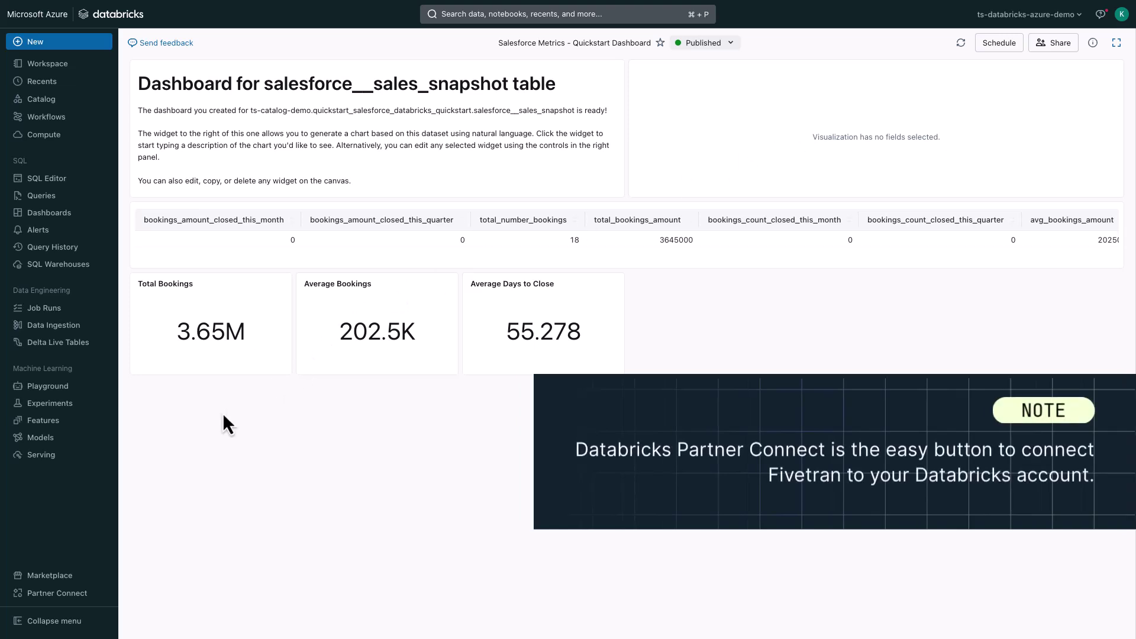
Go to Partner Connect and open the Fivetran connection setup to view its SQL warehouse and catalog options.
{"action": "left_click", "coordinate": [59, 601]}
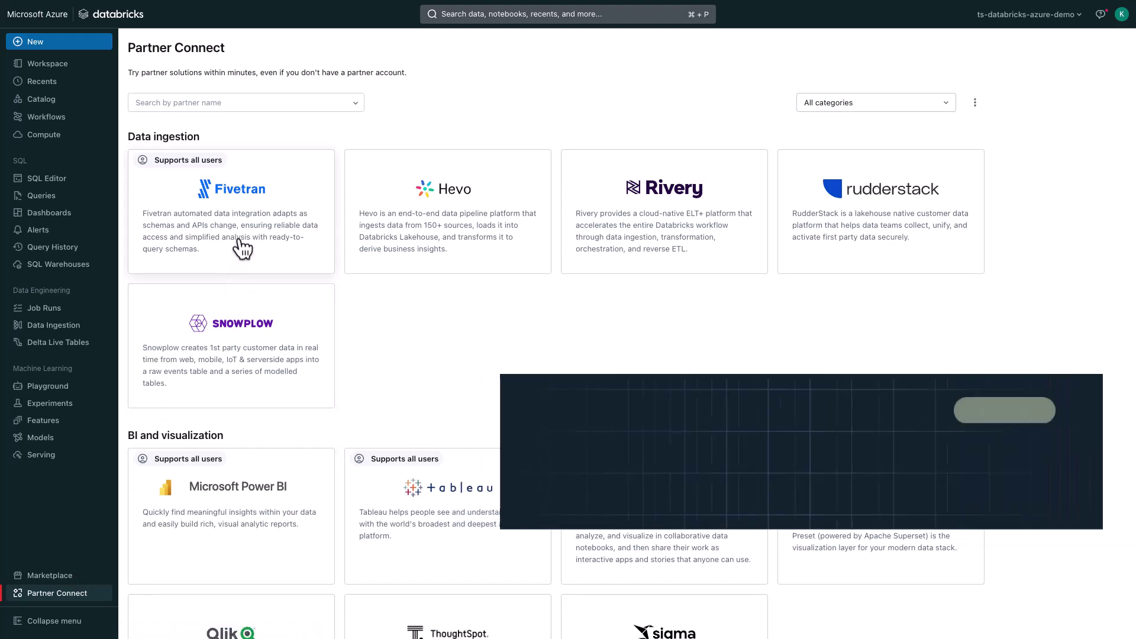
{"action": "left_click", "coordinate": [238, 239]}
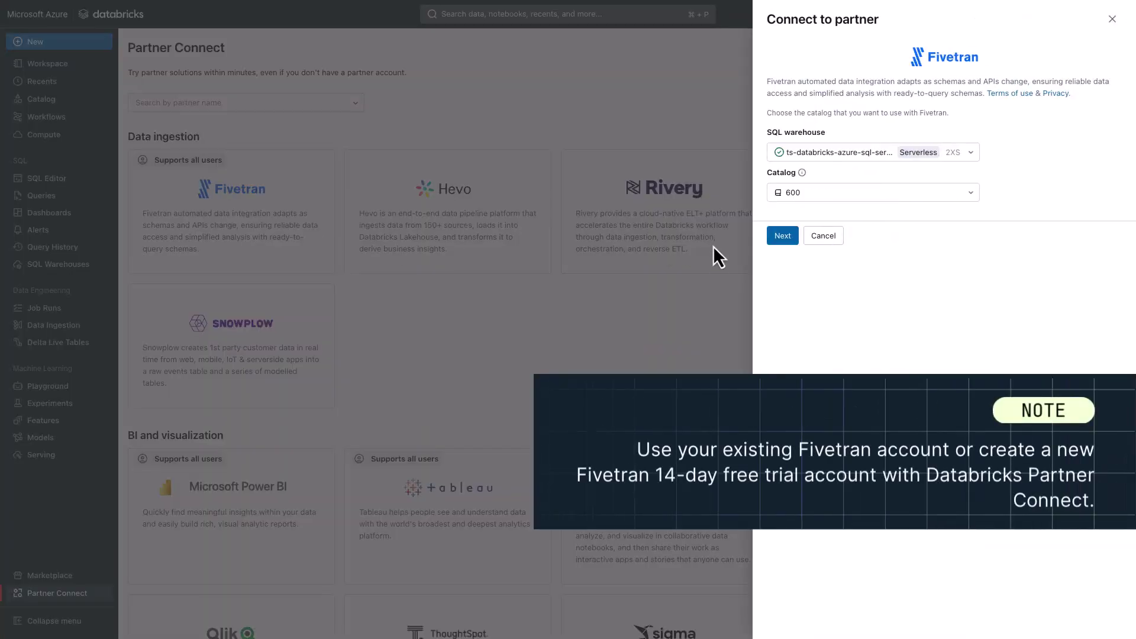